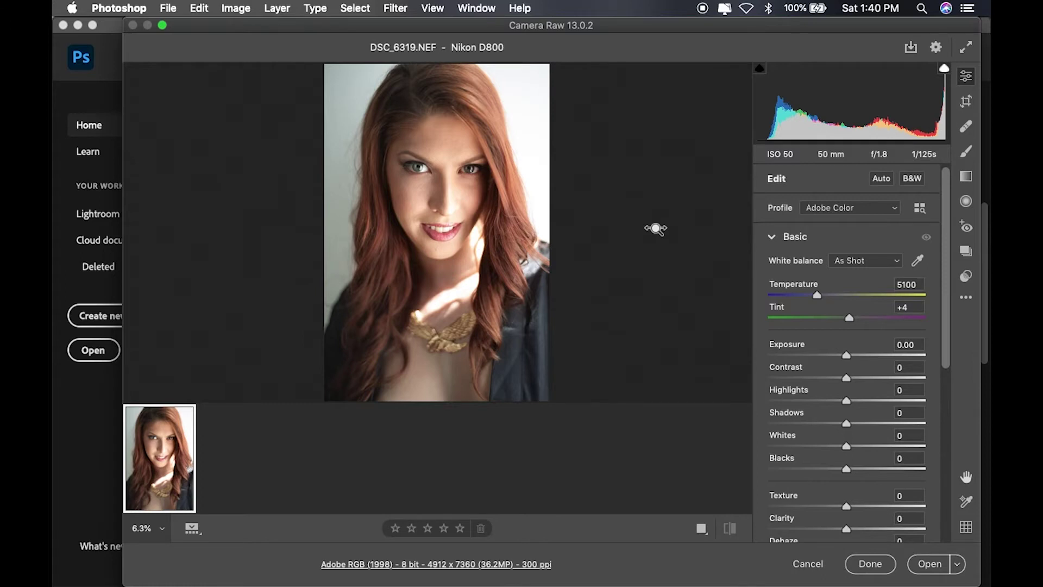
Step: Open the DSC_6319.NEF raw portrait in Photoshop and convert its Background layer to a smart object
click(929, 560)
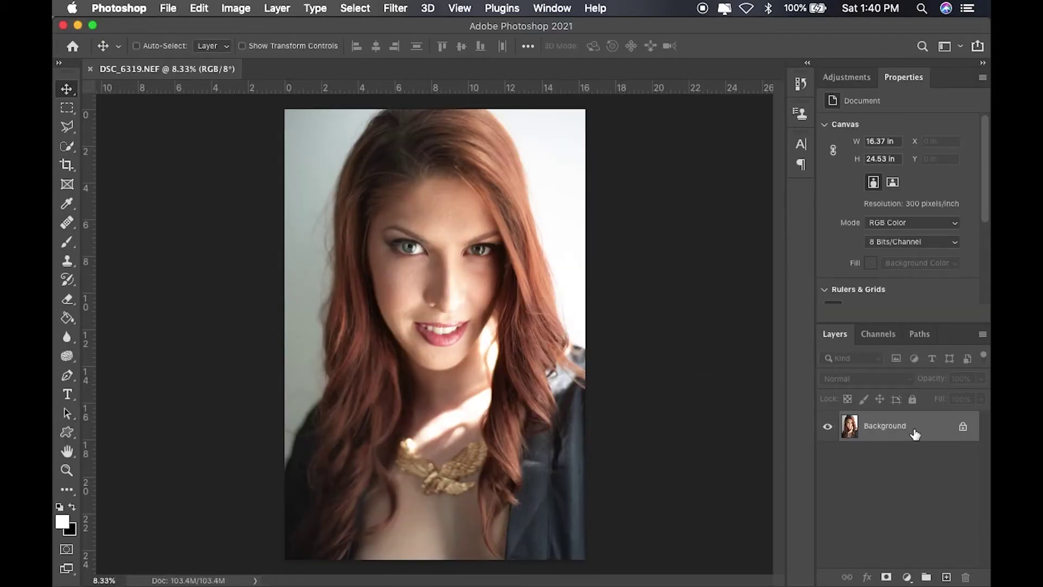
right_click(915, 433)
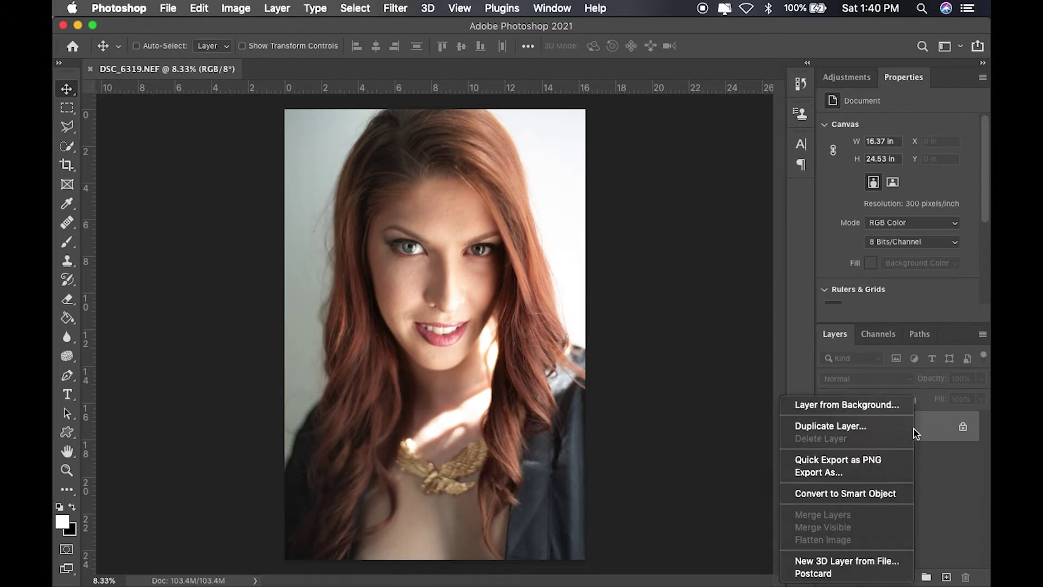
click(866, 494)
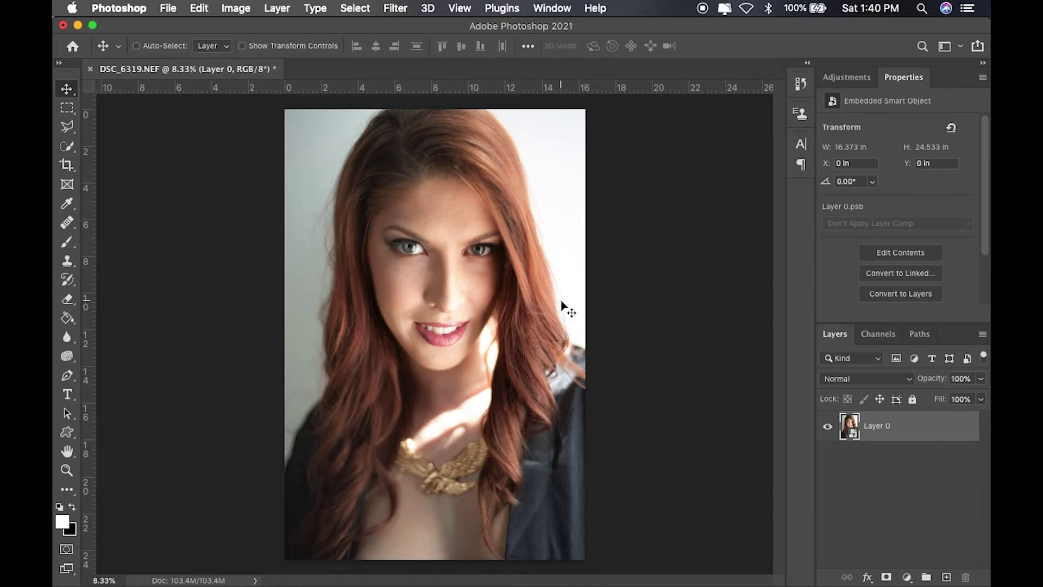
Step: Launch the Boris FX Optics filter on the smart object layer
click(395, 8)
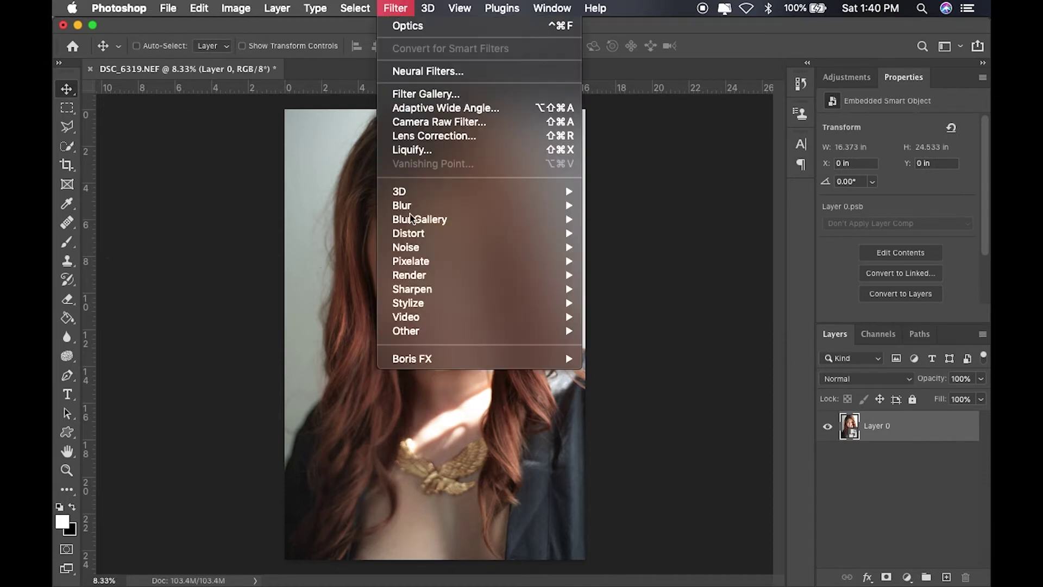
mouse_move(435, 358)
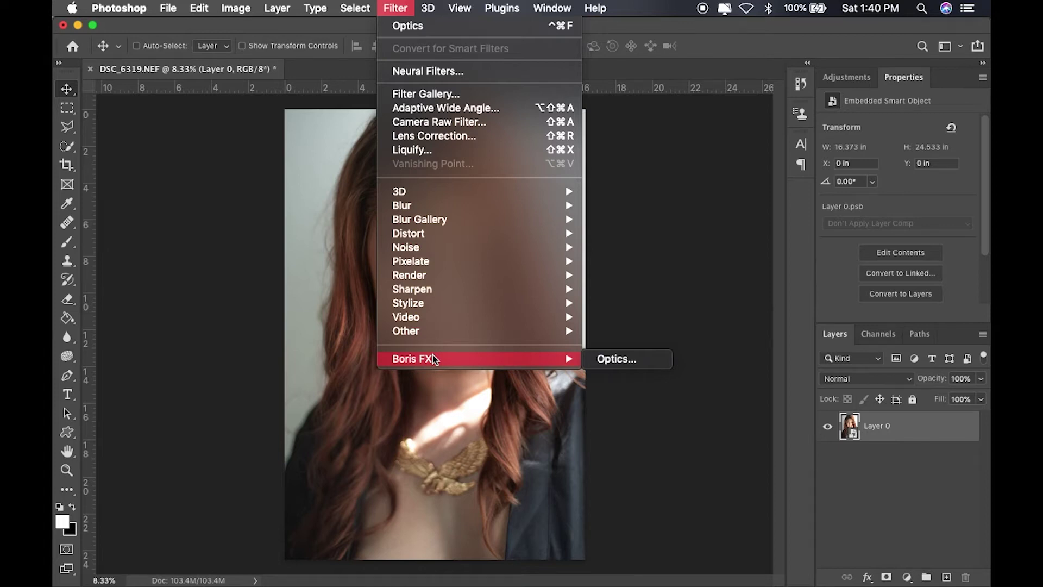
click(610, 357)
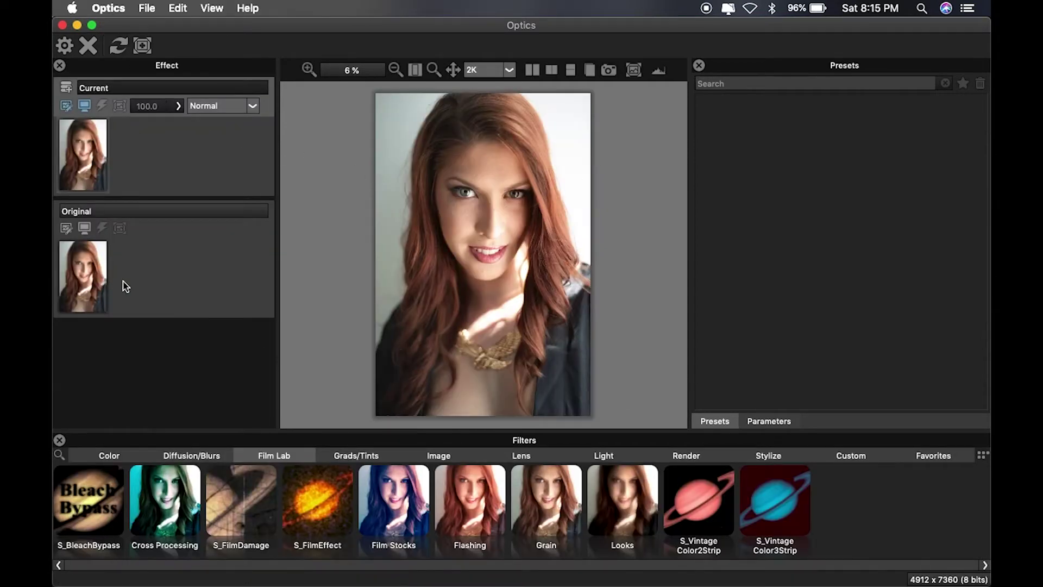
click(66, 89)
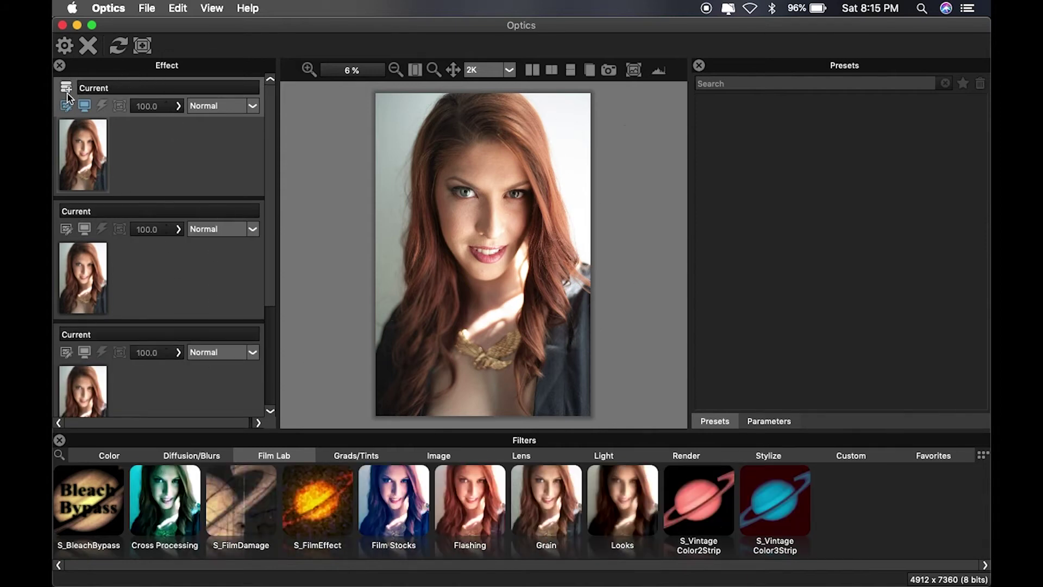
drag(177, 291, 158, 144)
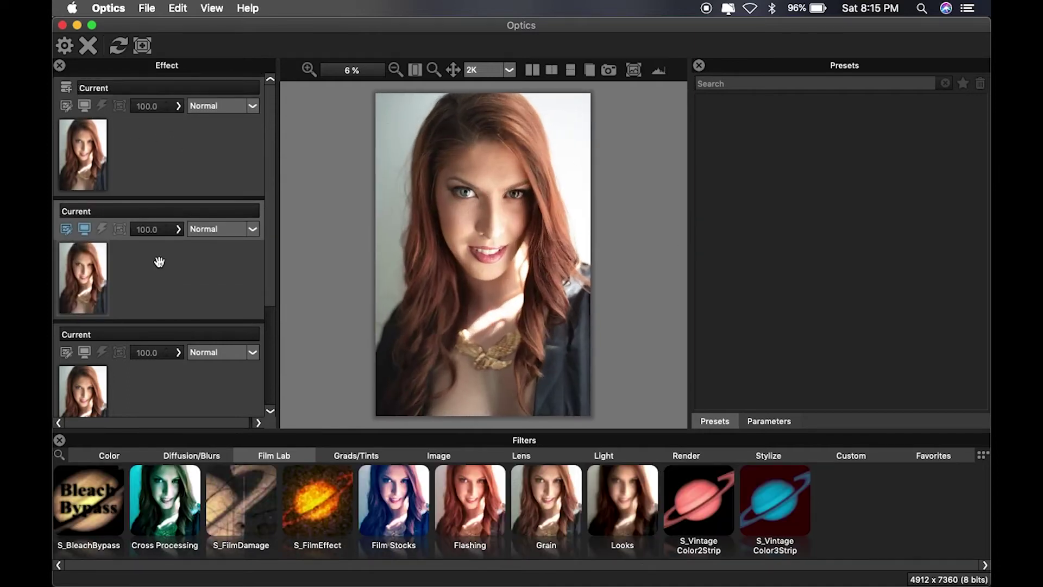
drag(159, 262, 165, 139)
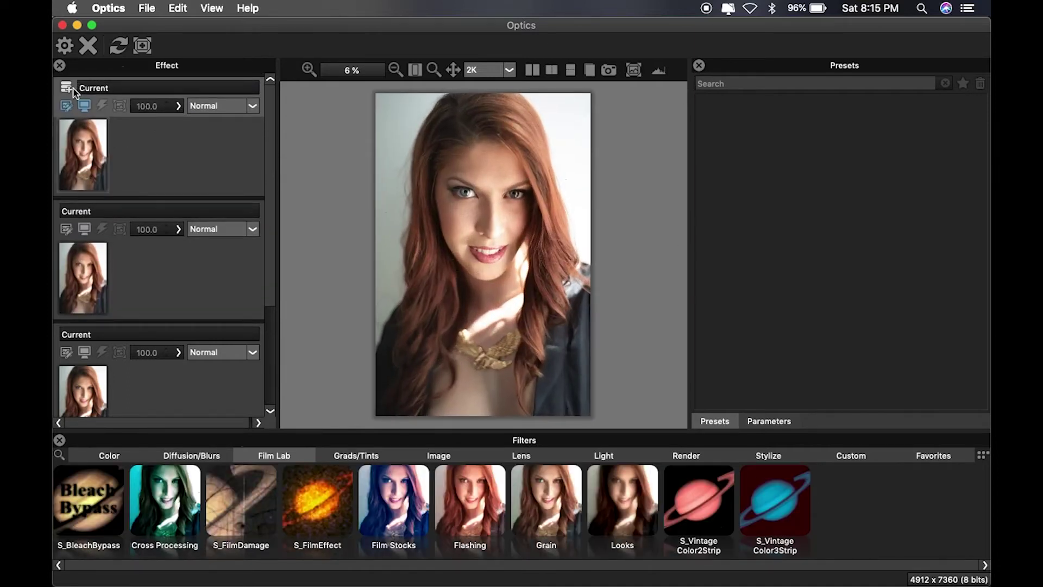
click(119, 45)
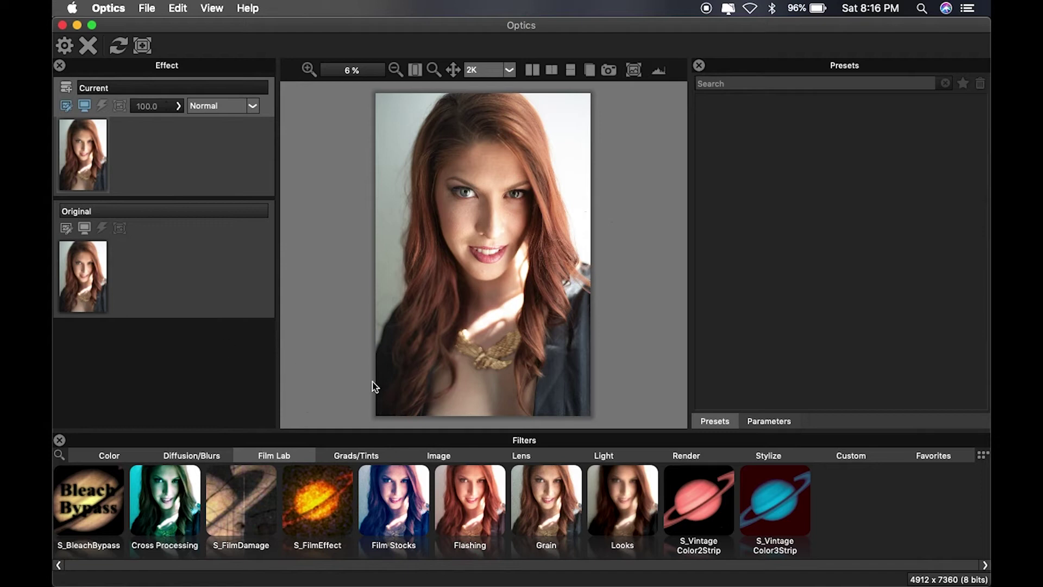
Step: Apply the Light filter from the Light category to the portrait
click(606, 460)
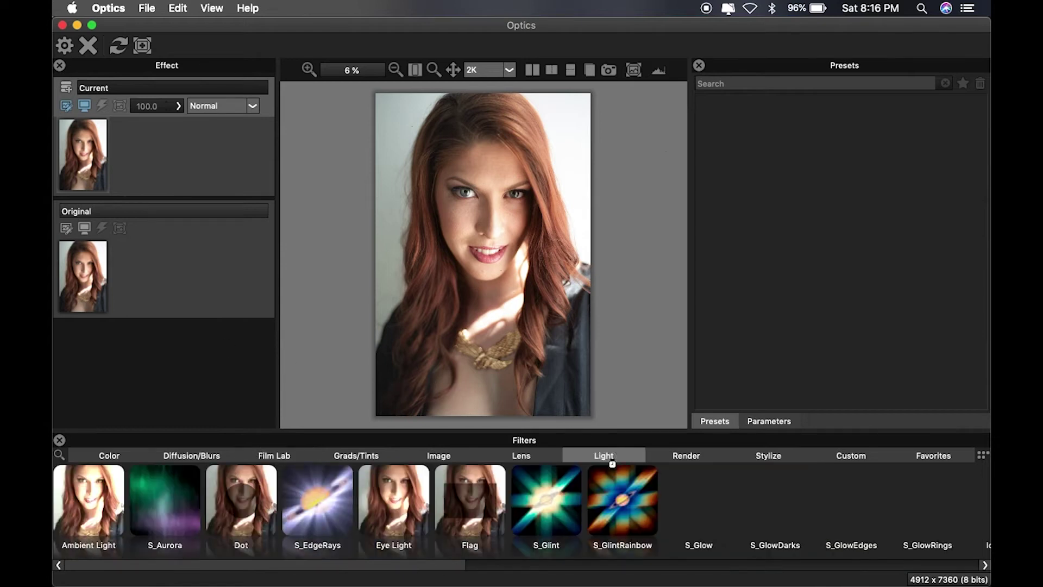
scroll(607, 505, right, 2)
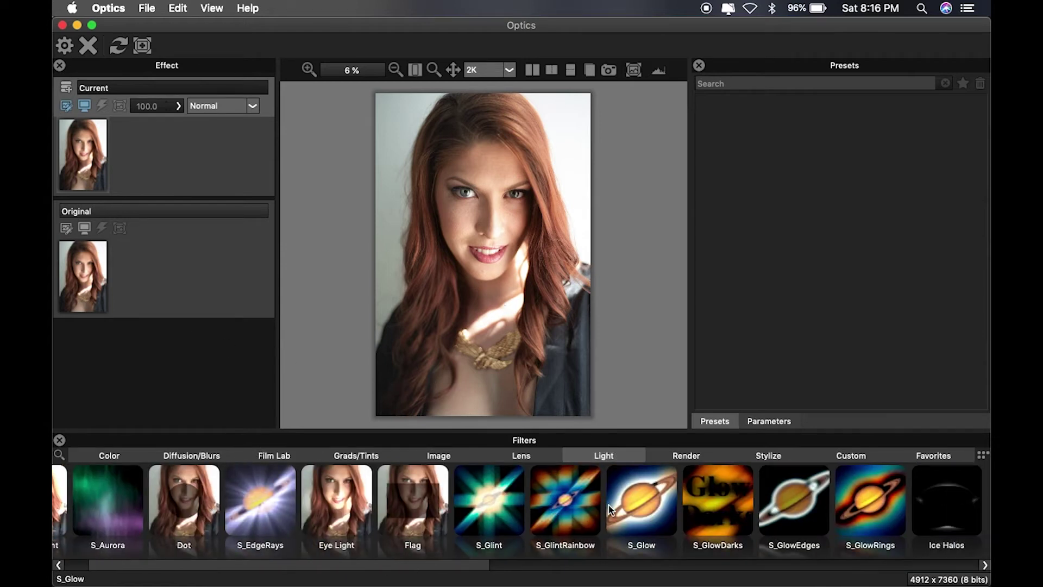
scroll(608, 504, right, 10)
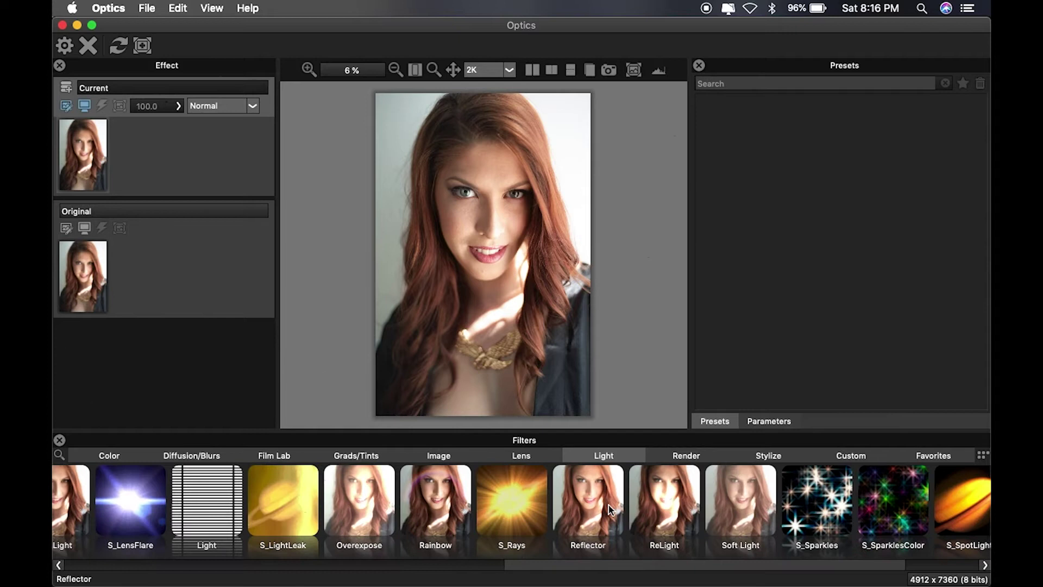
click(213, 509)
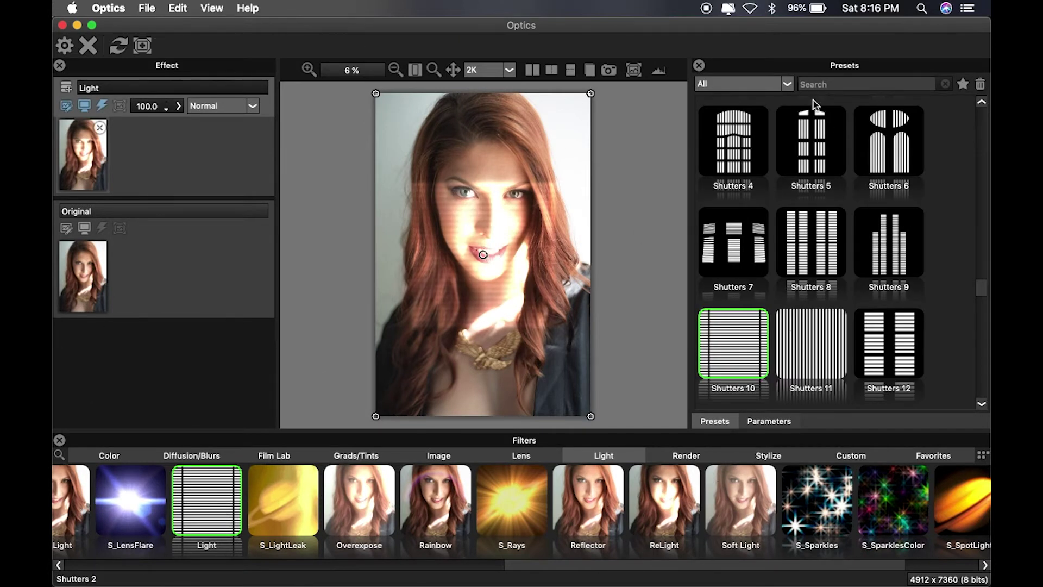
Step: Browse the gobo preset categories and apply the Shutters 8 preset from Windows - Shutters
click(788, 87)
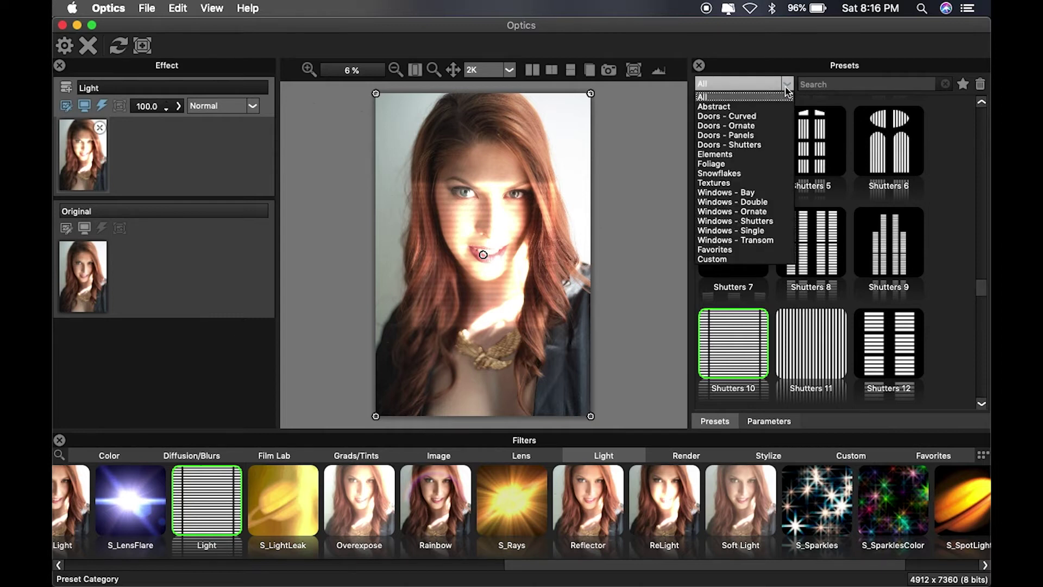
click(748, 210)
click(791, 85)
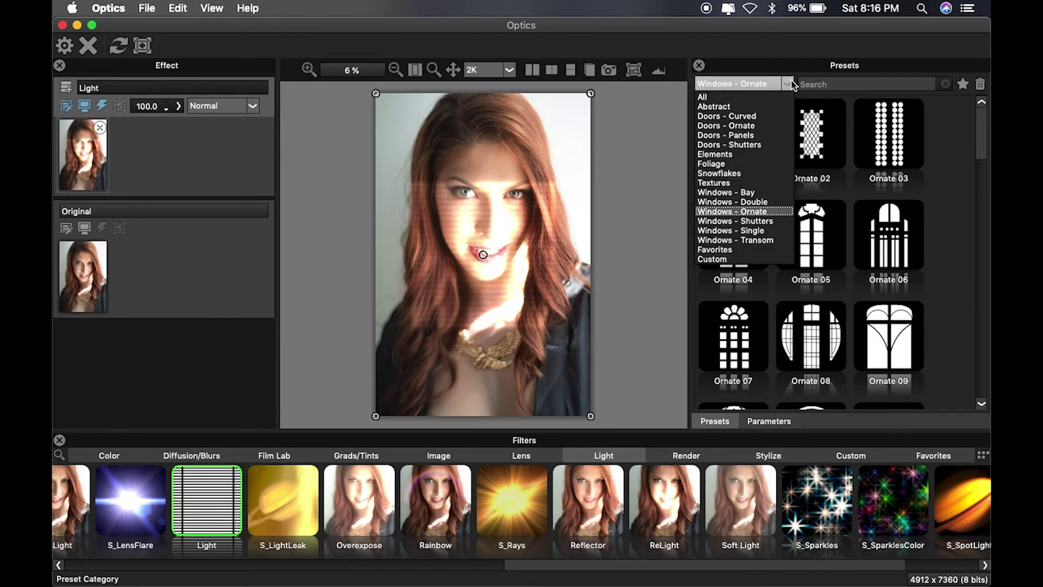
click(739, 116)
click(787, 85)
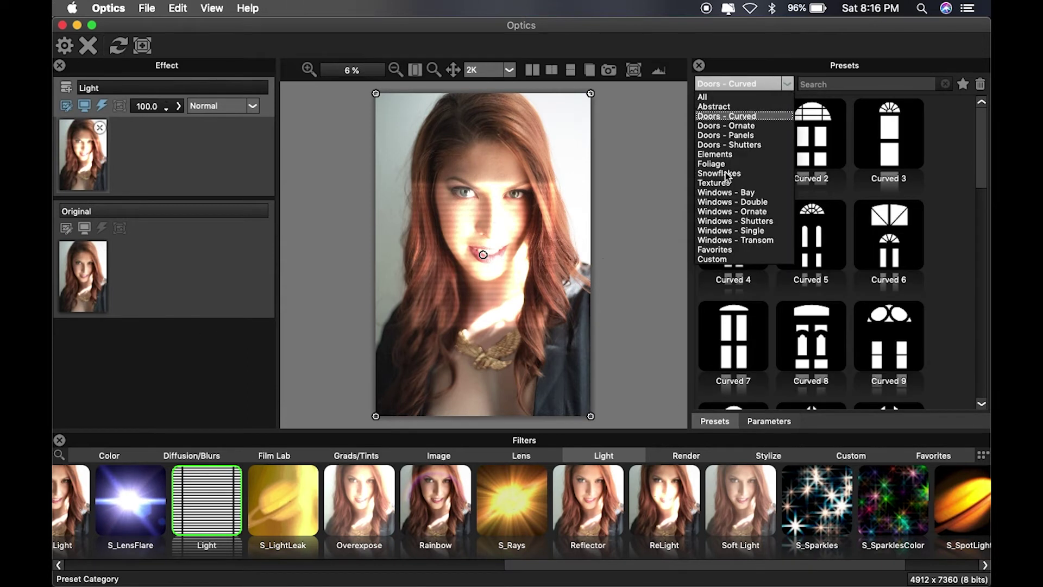
click(749, 221)
click(813, 255)
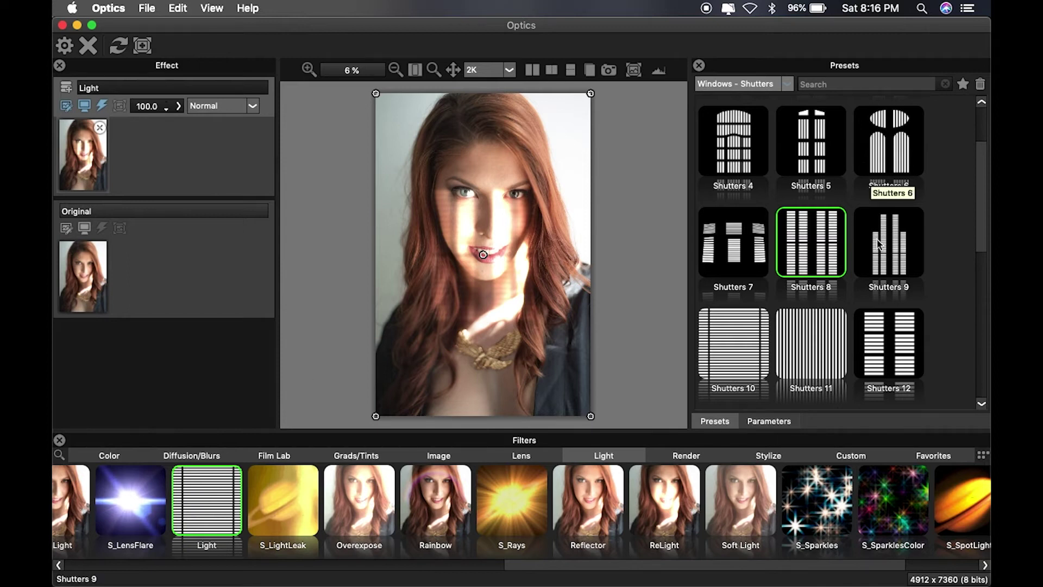
Step: Scale the shutter gobo to 269.23 and rotate it to -16.62
click(769, 421)
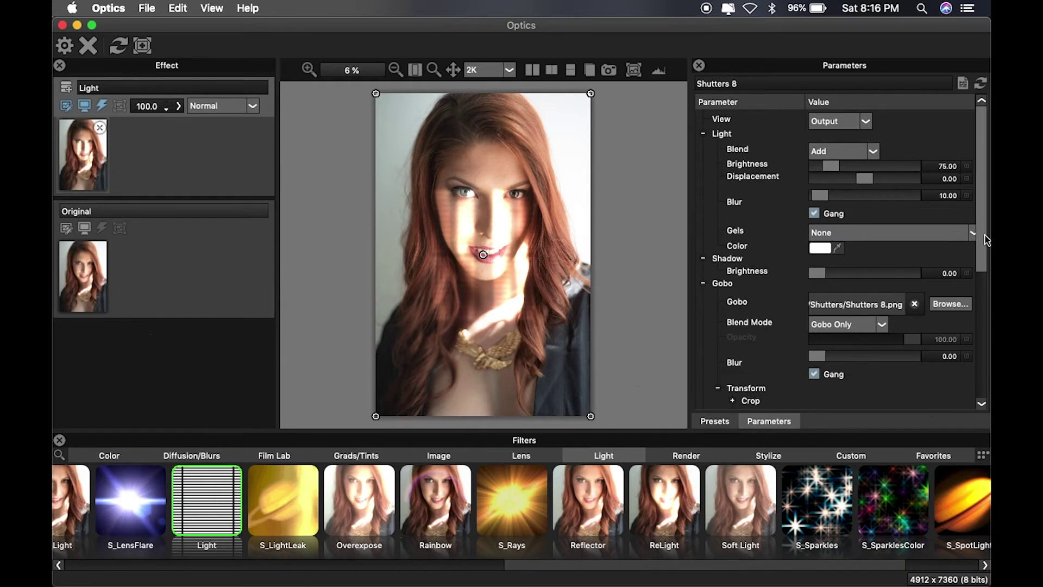
scroll(858, 293, down, 5)
drag(874, 228, 888, 228)
drag(864, 263, 862, 266)
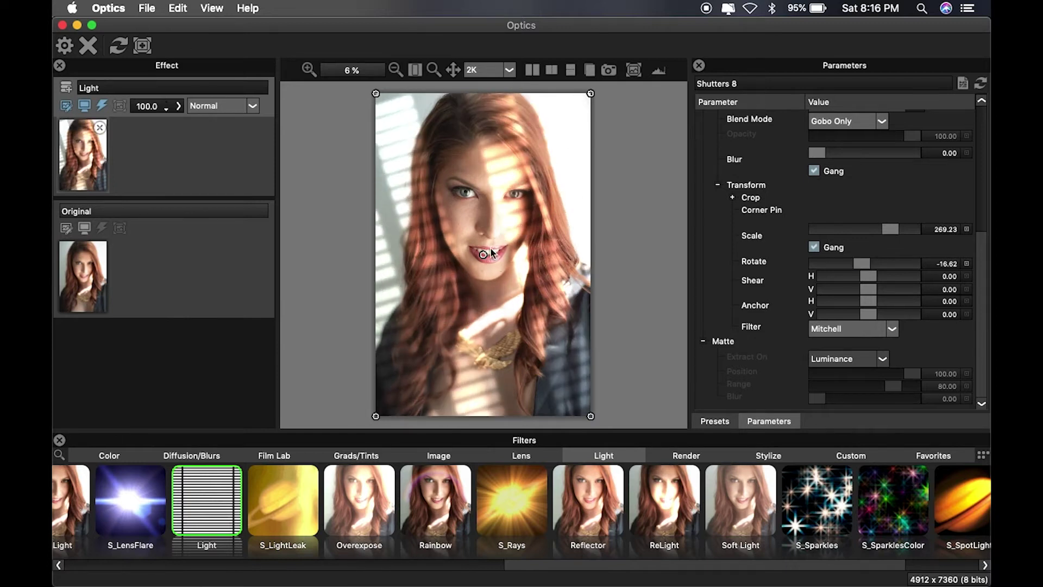
Step: Shift the shutter pattern up and right across the face, rotate it to -22.15, and raise its lower-right corner slightly
drag(482, 254, 510, 215)
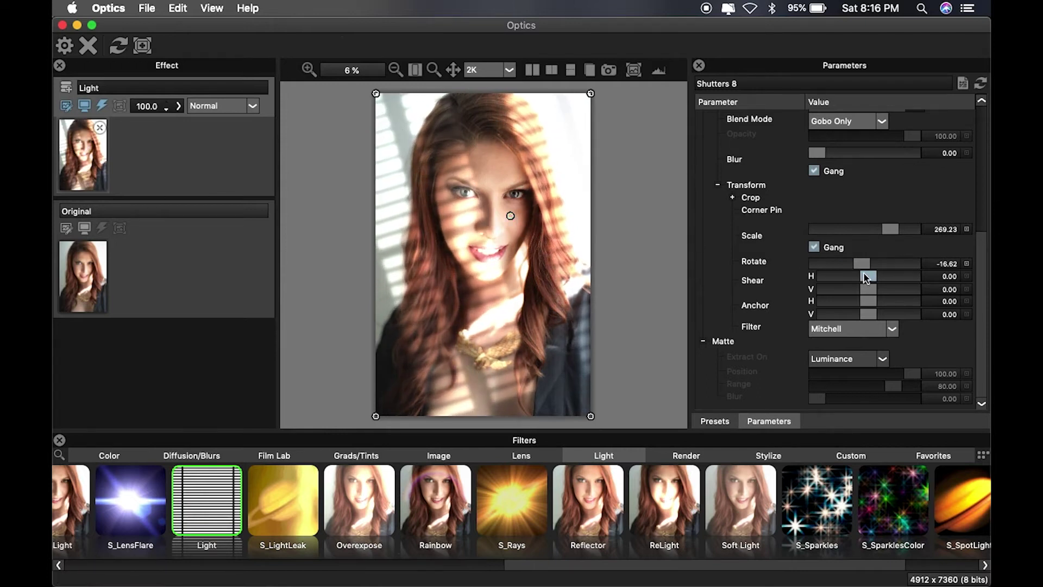
drag(862, 263, 859, 264)
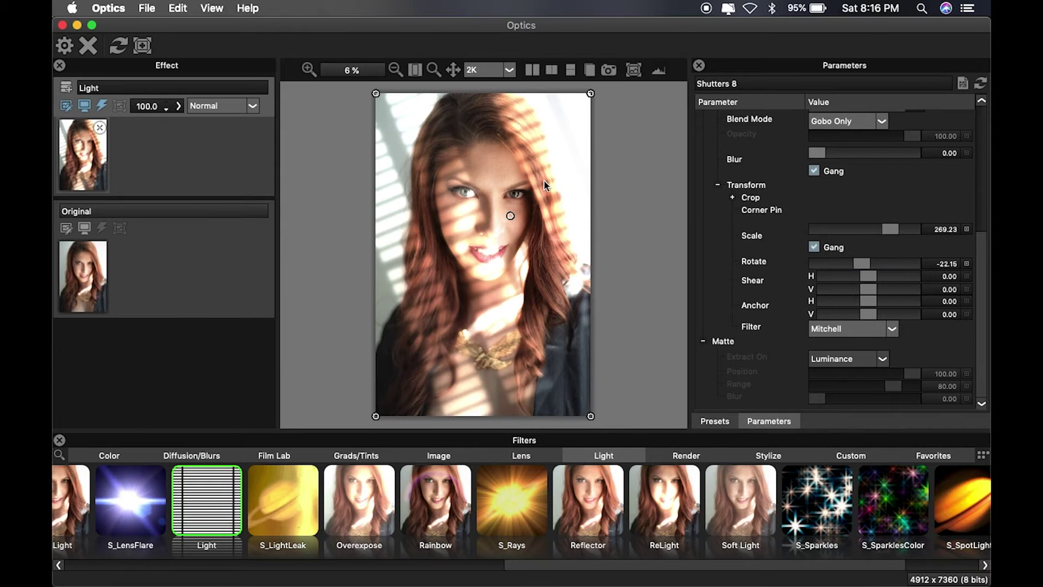
scroll(845, 191, up, 5)
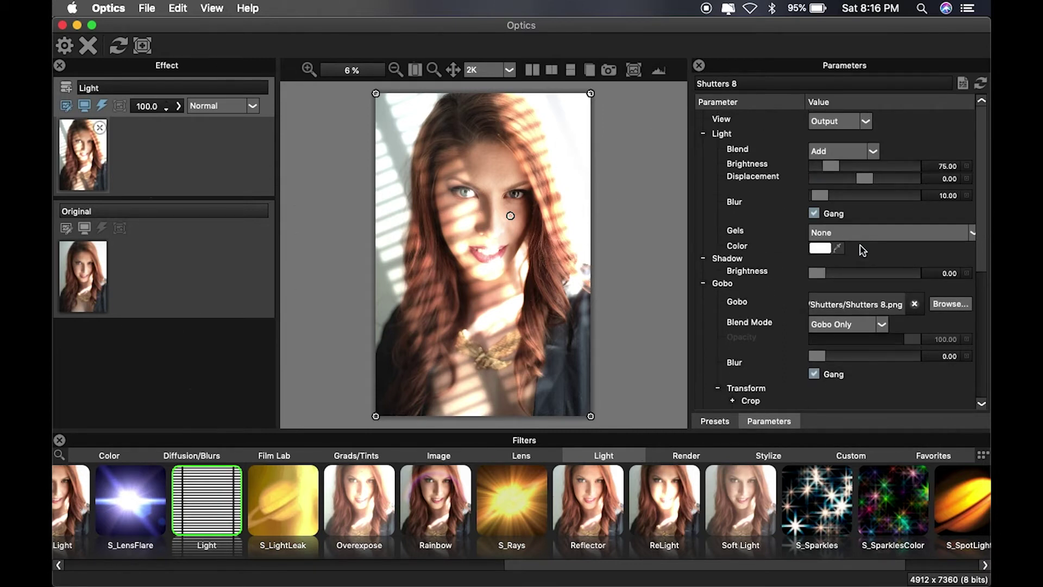
drag(590, 416, 589, 408)
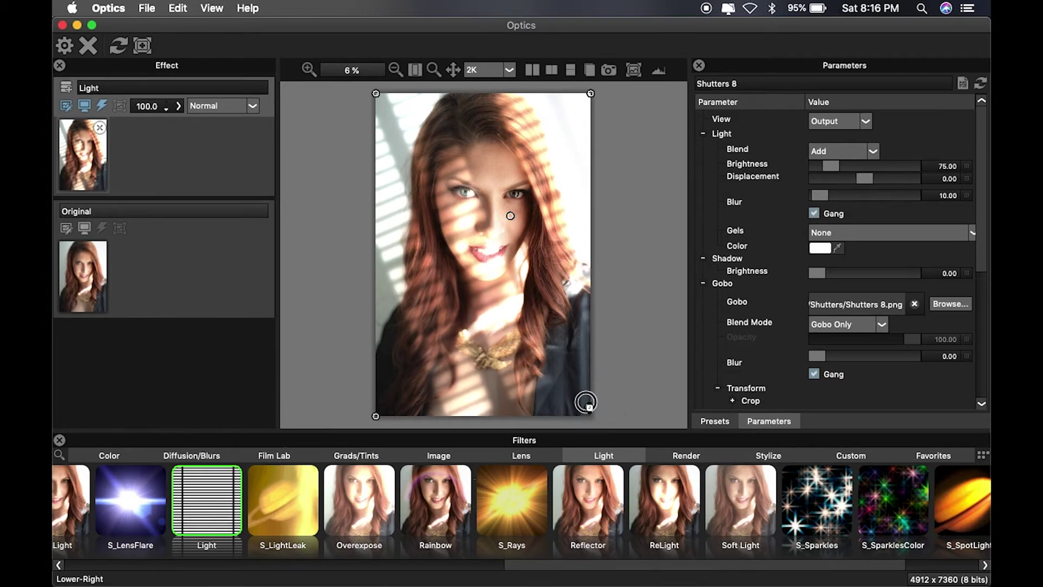
Step: Change the light's blend mode to Screen and raise its brightness to 123.08
click(876, 157)
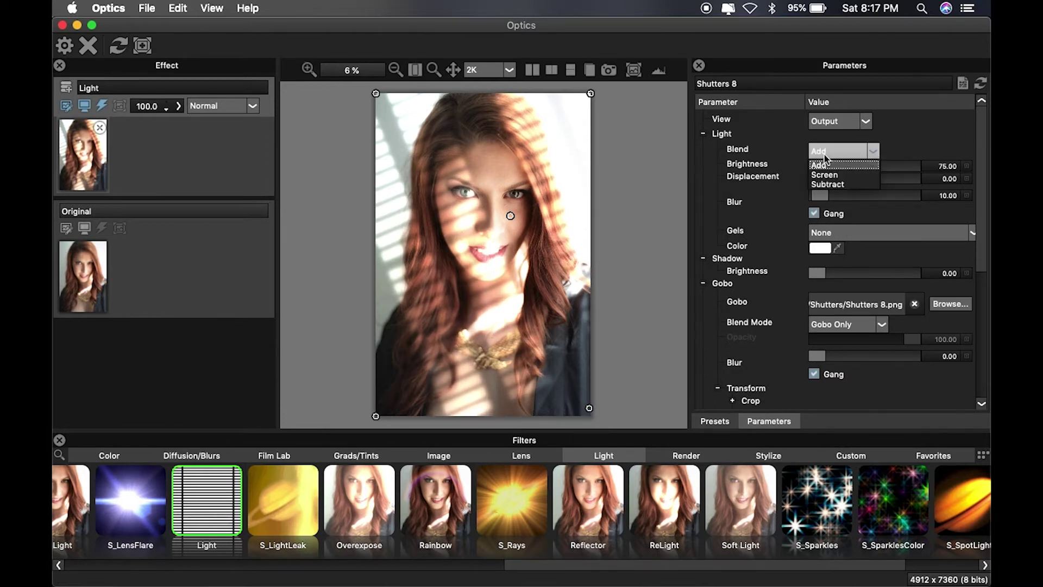
click(823, 175)
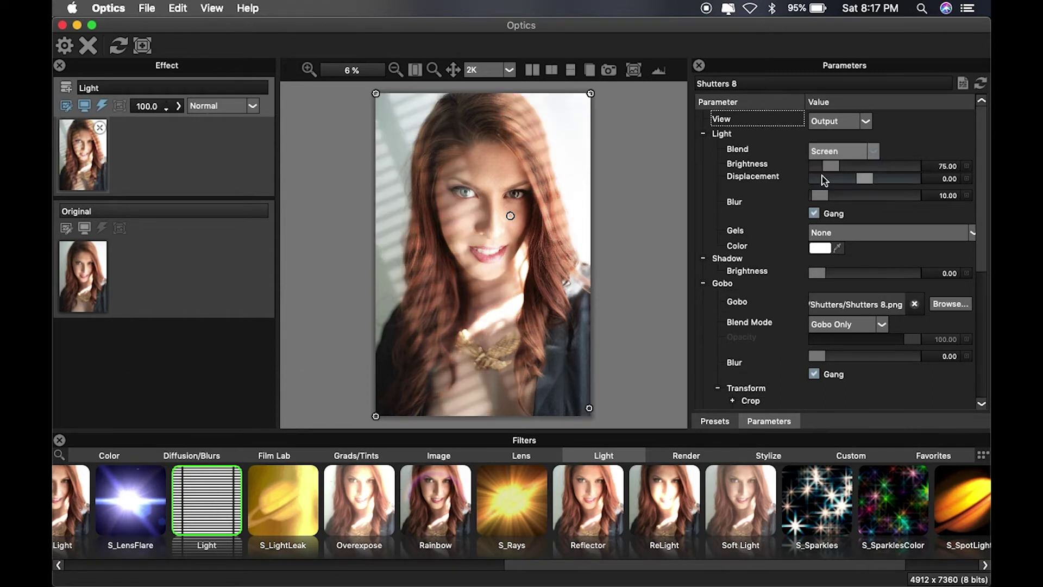
click(465, 148)
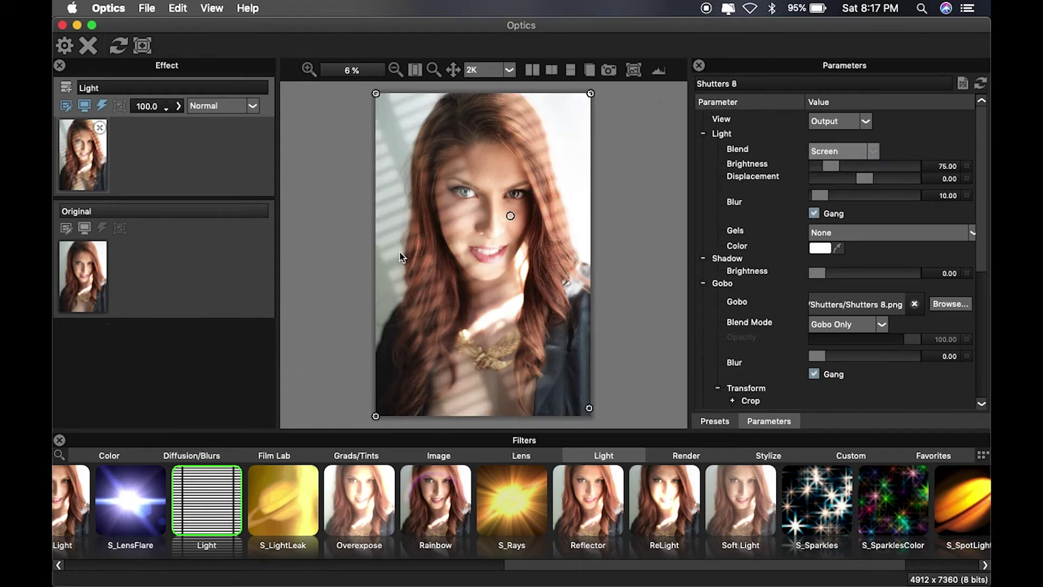
drag(831, 165, 840, 166)
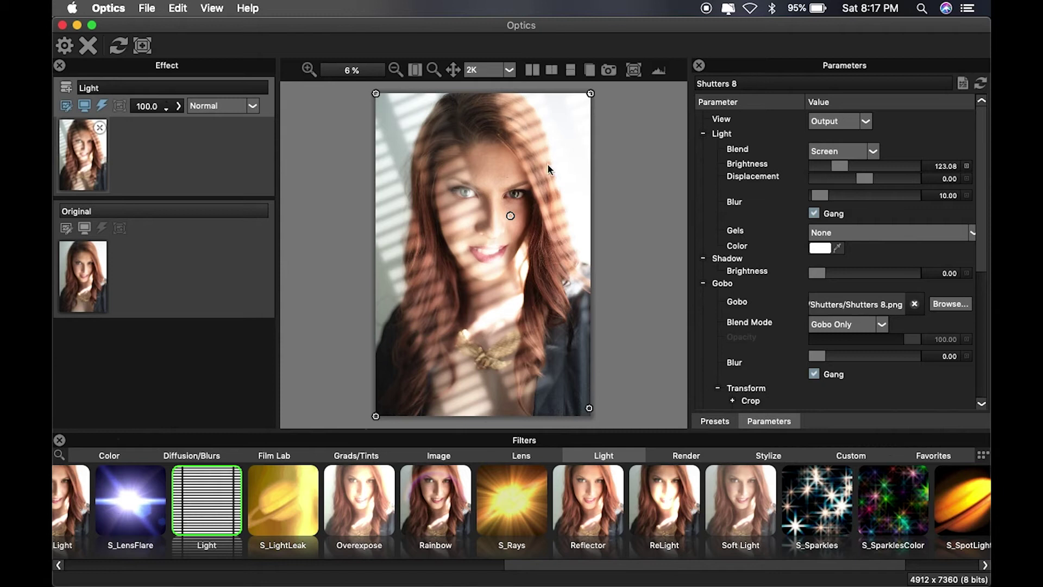
Step: Nudge the shutter pattern slightly up and right on the face and set the light displacement to 7.69
drag(513, 218, 510, 213)
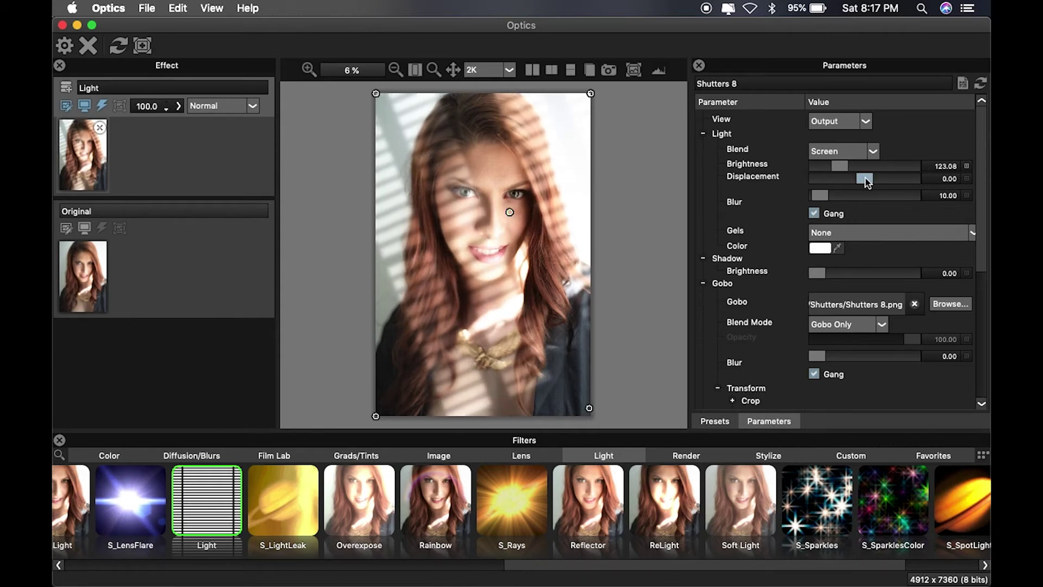
mouse_move(868, 183)
mouse_down()
mouse_move(857, 177)
mouse_move(867, 178)
mouse_up()
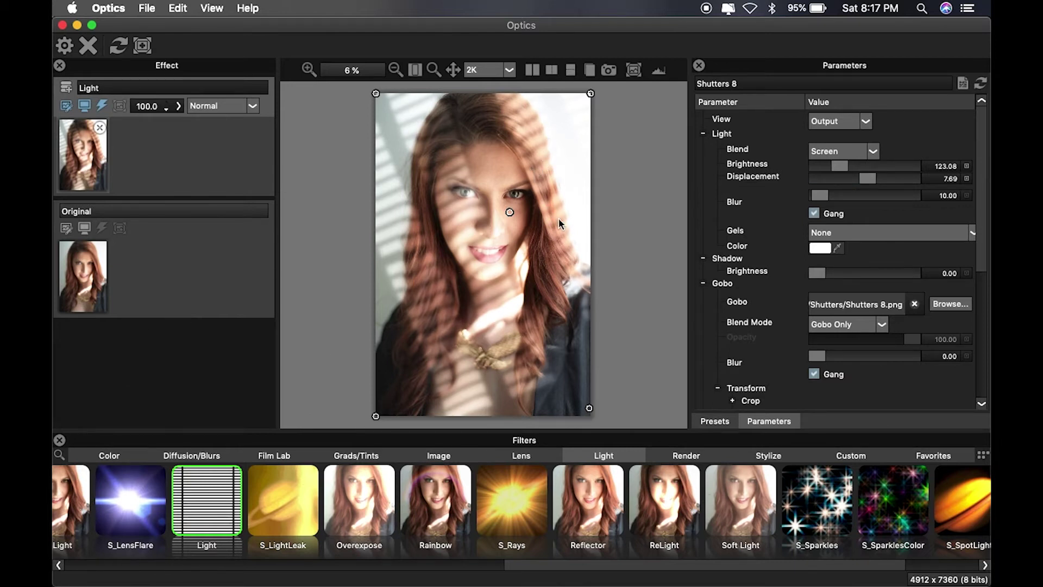
drag(509, 211, 513, 212)
Step: Set the light blur to 0 and the gobo blur to 83.08 to soften the shutter pattern
mouse_move(817, 194)
mouse_down()
mouse_move(806, 197)
mouse_move(885, 197)
mouse_move(798, 200)
mouse_up()
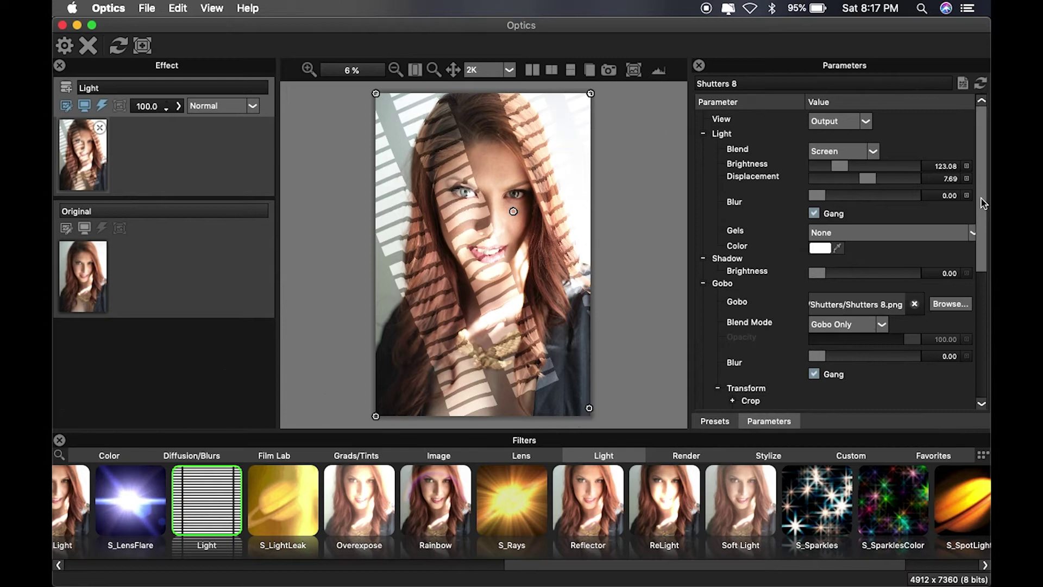
drag(980, 202, 981, 213)
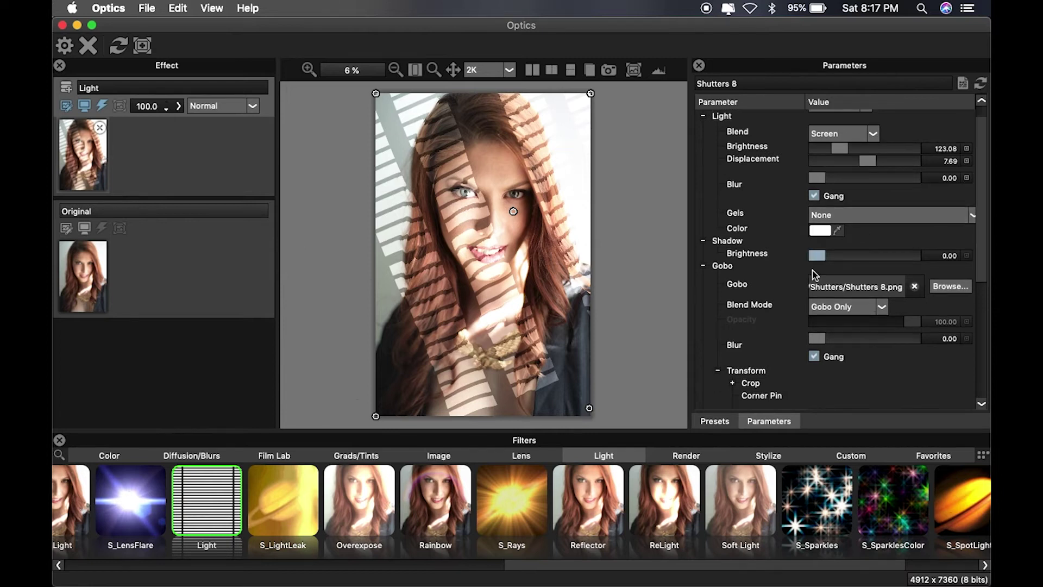
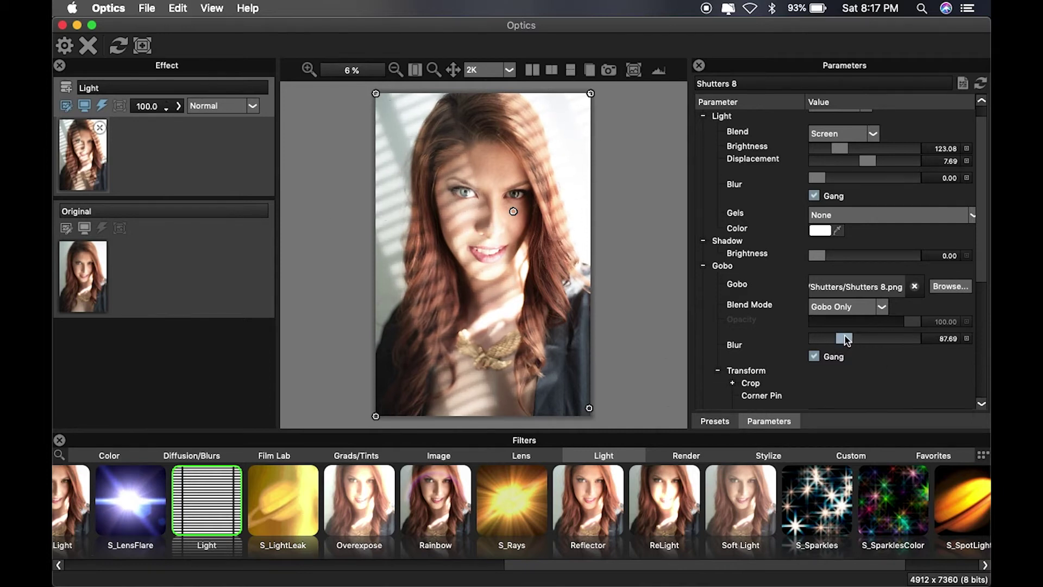
drag(845, 339, 842, 339)
scroll(983, 264, up, 1)
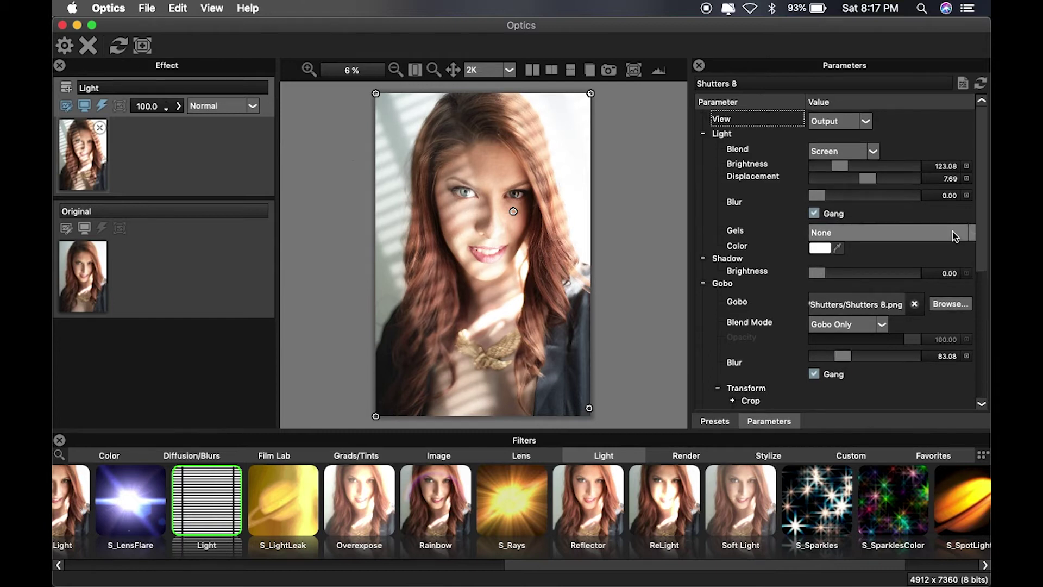
Step: Set the shadow brightness to 19.23 and the light brightness to 142.31
drag(819, 275, 829, 277)
drag(839, 166, 843, 165)
drag(829, 274, 835, 273)
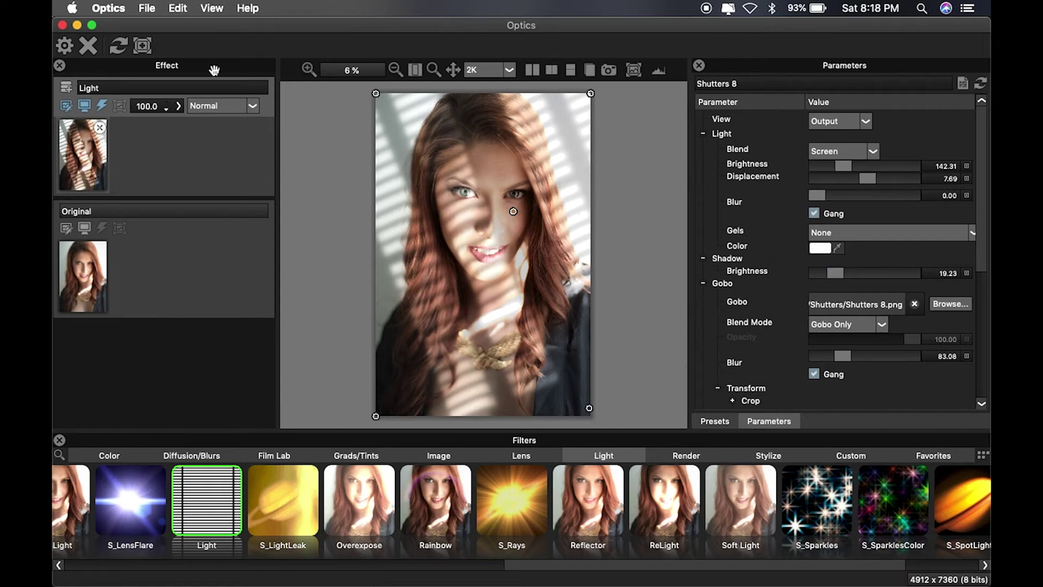
Step: Add an EZMask to the Light effect and mark the woman as the area to keep with strokes along her hair and body
click(143, 45)
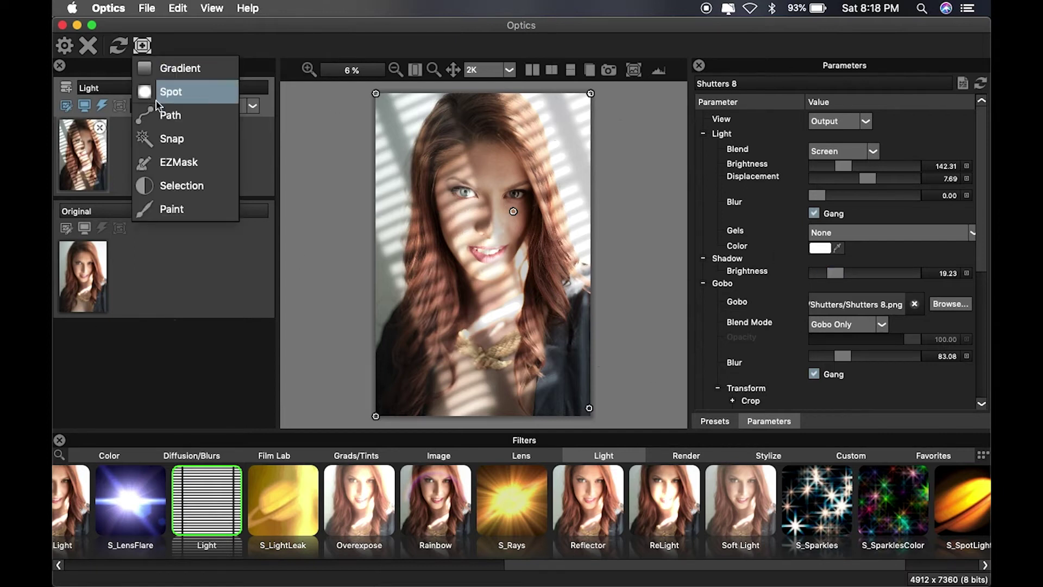
click(165, 162)
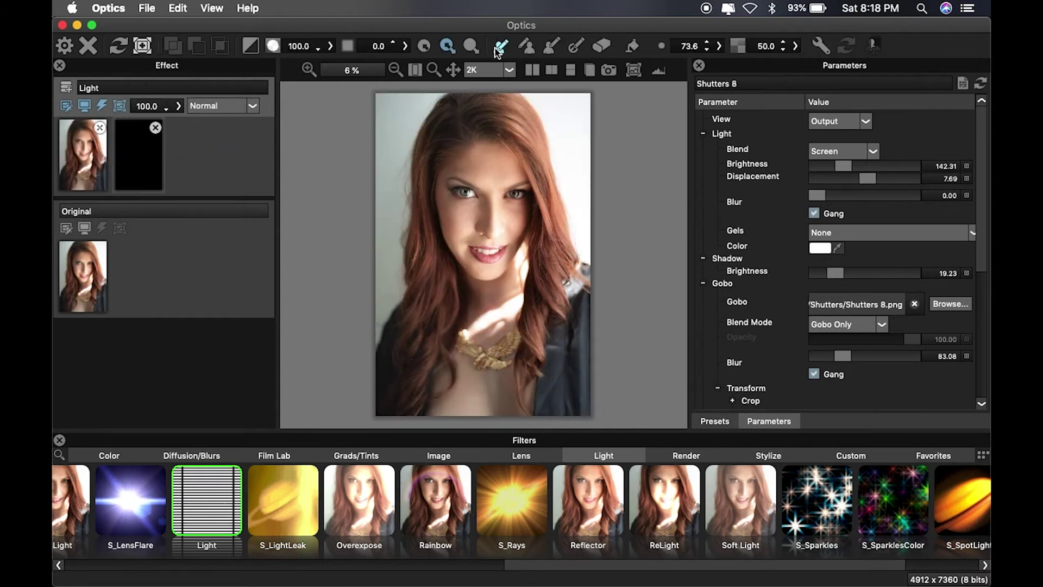
mouse_move(446, 106)
mouse_down()
mouse_move(420, 161)
mouse_move(417, 266)
mouse_move(366, 370)
mouse_up()
mouse_move(570, 415)
mouse_down()
mouse_move(606, 398)
mouse_move(590, 284)
mouse_move(556, 249)
mouse_move(500, 107)
mouse_move(488, 93)
mouse_move(446, 113)
mouse_up()
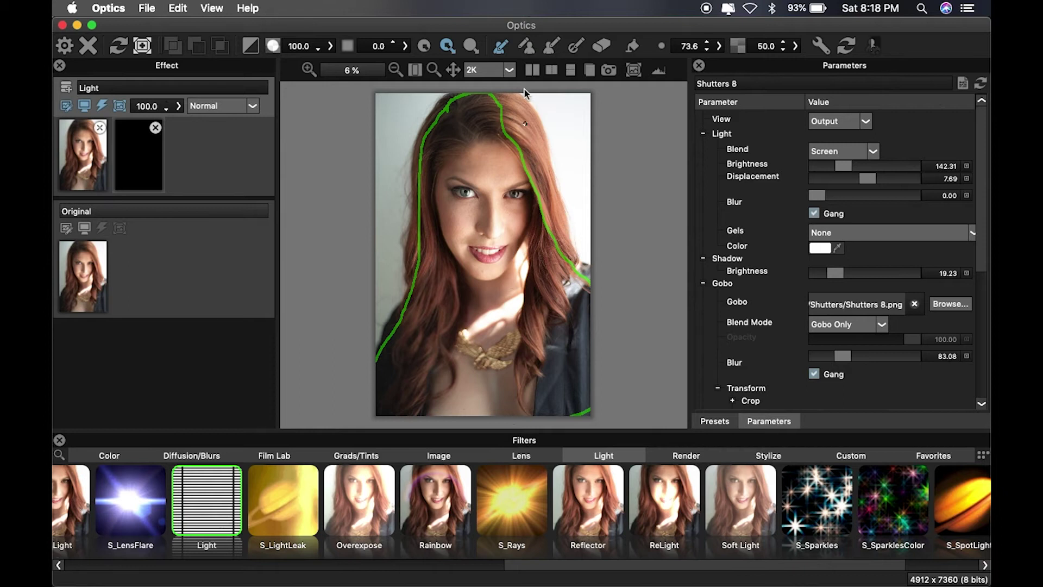
Step: Mark the wall on both sides of the woman as the EZMask's background with strokes just outside her outline
click(527, 48)
mouse_move(427, 100)
mouse_down()
mouse_move(390, 175)
mouse_move(392, 280)
mouse_move(376, 326)
mouse_up()
drag(413, 93, 426, 98)
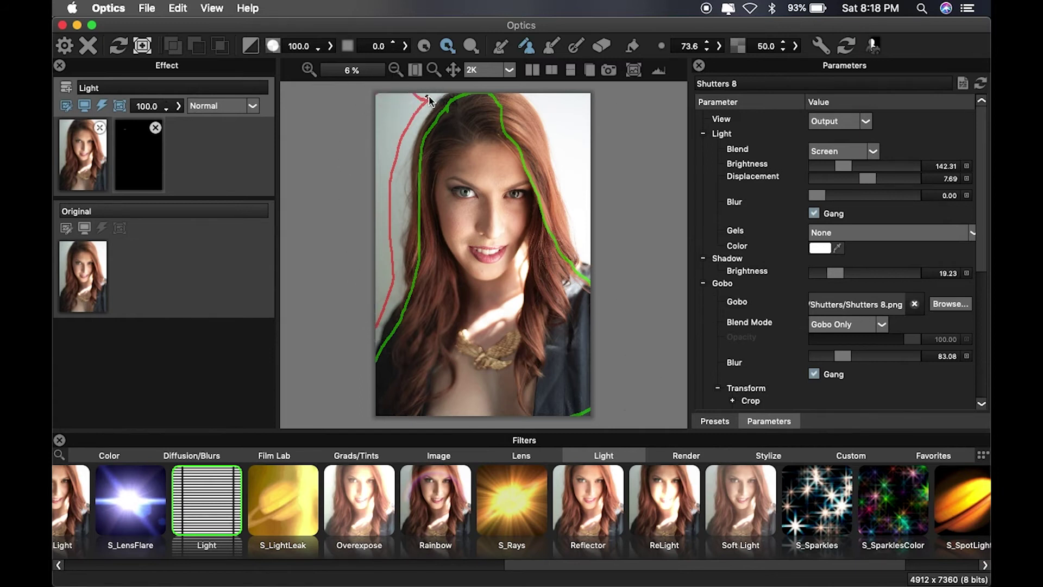
mouse_move(591, 266)
mouse_down()
mouse_move(551, 227)
mouse_move(498, 96)
mouse_move(582, 86)
mouse_up()
drag(596, 158, 588, 263)
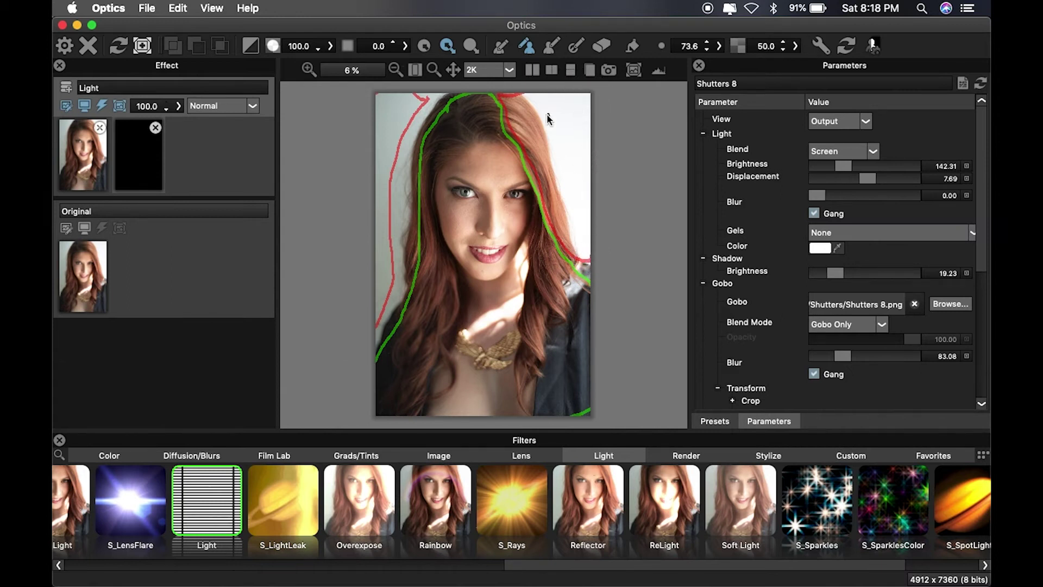
Step: Generate the EZMask, invert it so the shutter light affects only the background, and return to editing the Light effect
click(873, 46)
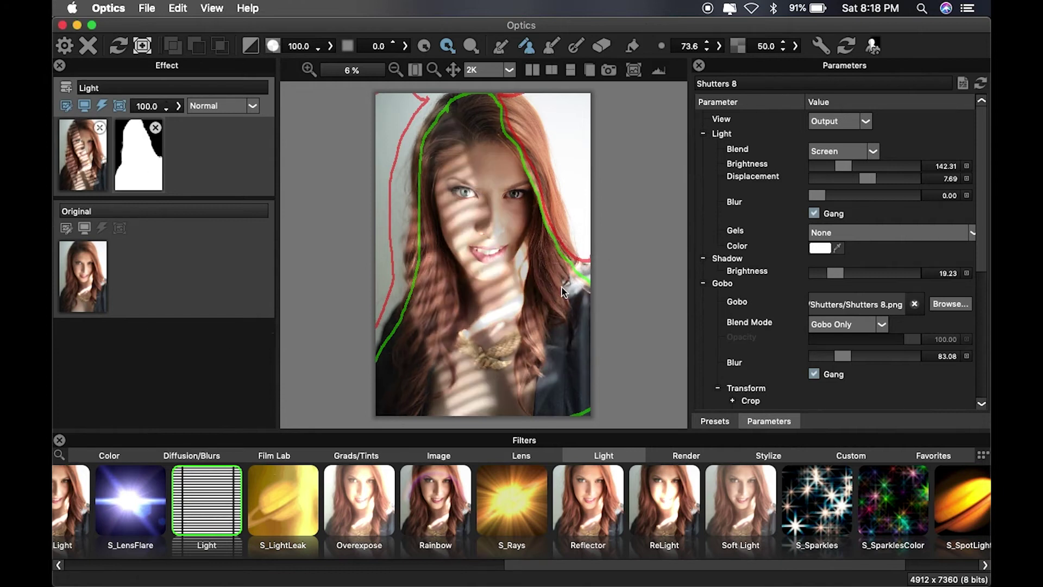
click(248, 50)
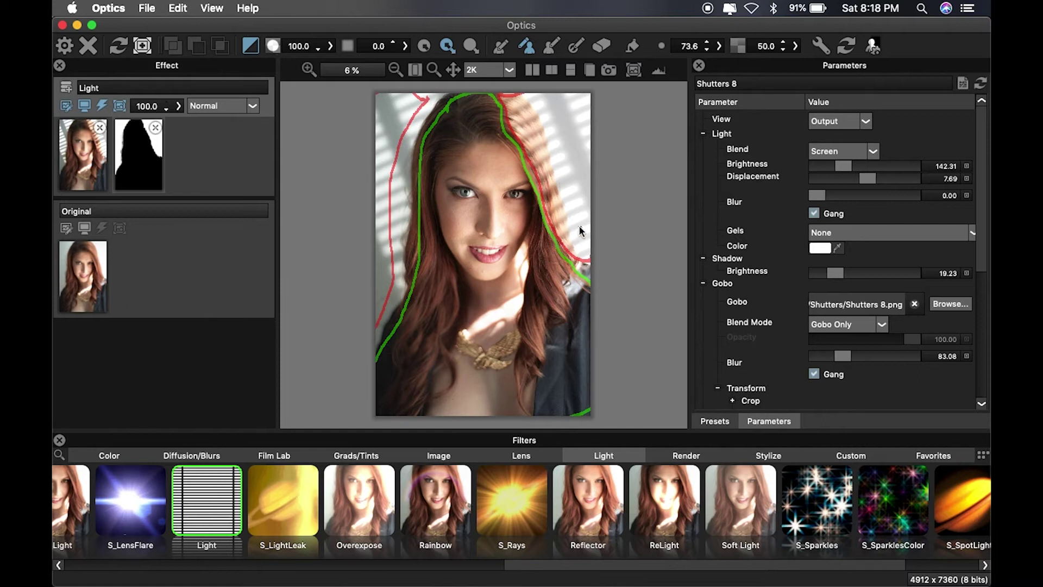
click(95, 162)
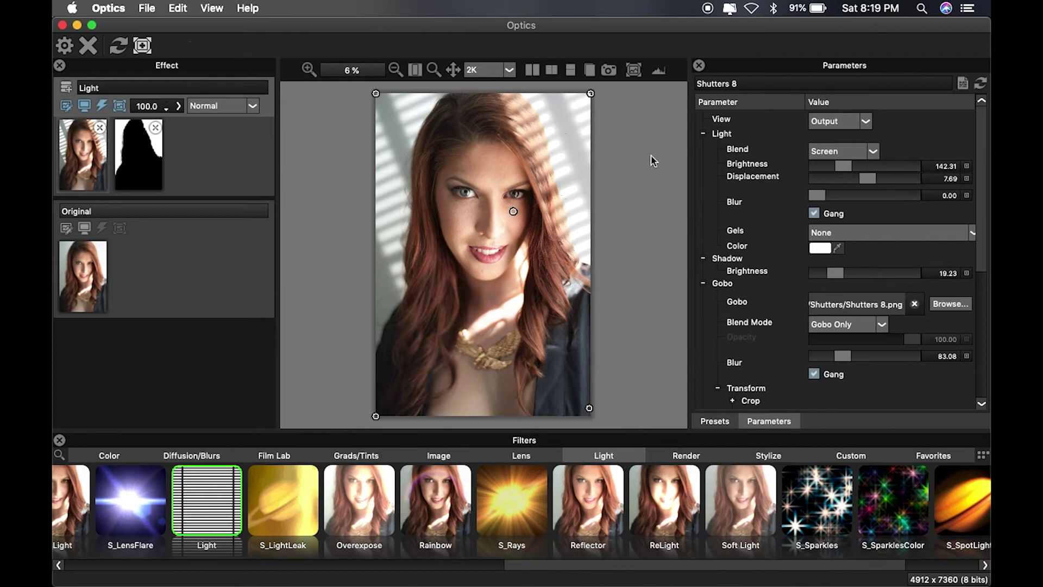
Step: Nudge the shutter pattern slightly down and right, and set the light brightness to 100 and the gobo blur to about 78.46
drag(514, 212, 520, 215)
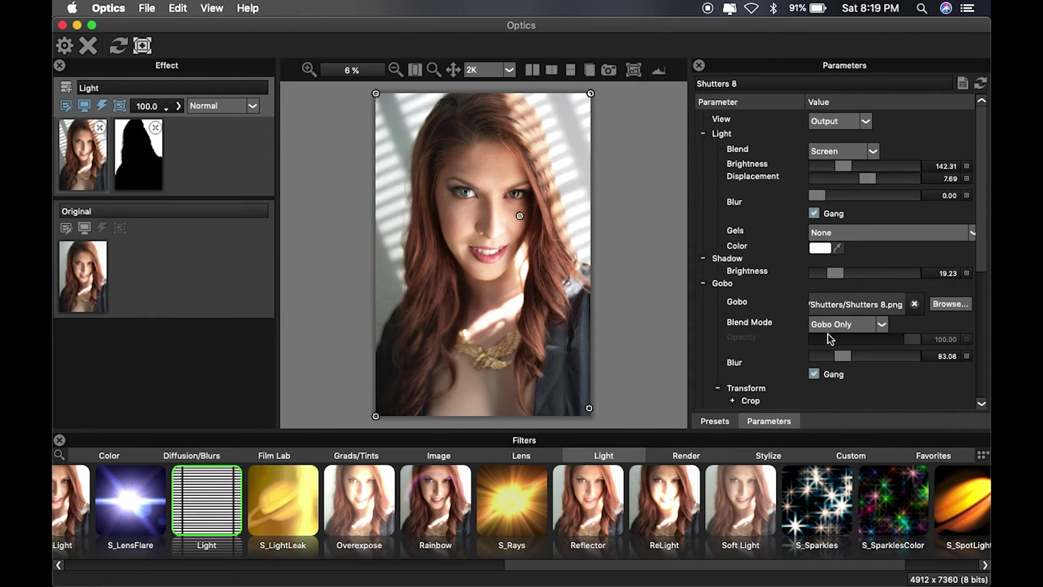
click(842, 357)
drag(842, 360, 840, 358)
drag(843, 174, 840, 172)
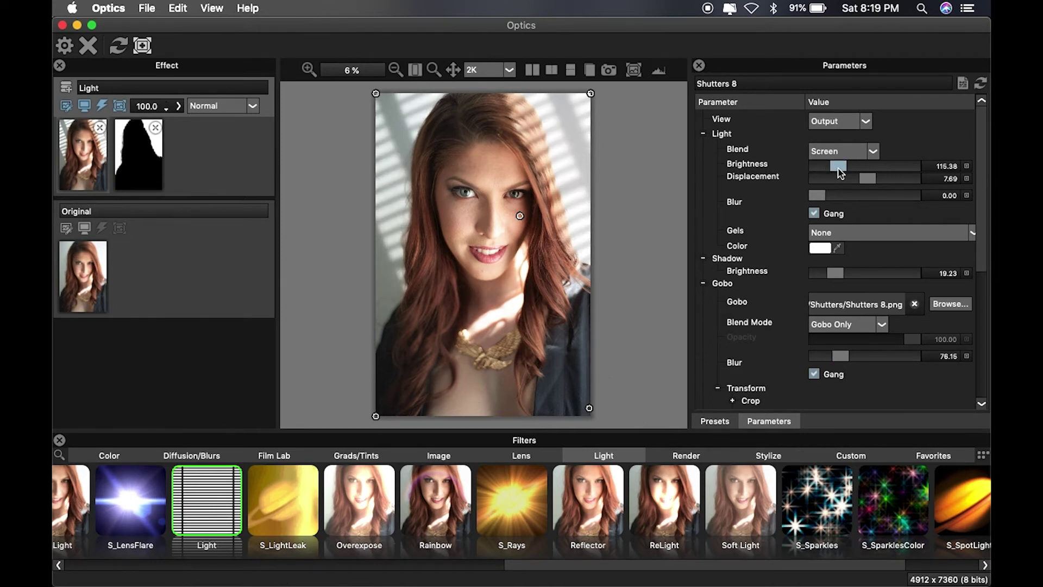
drag(839, 169, 839, 173)
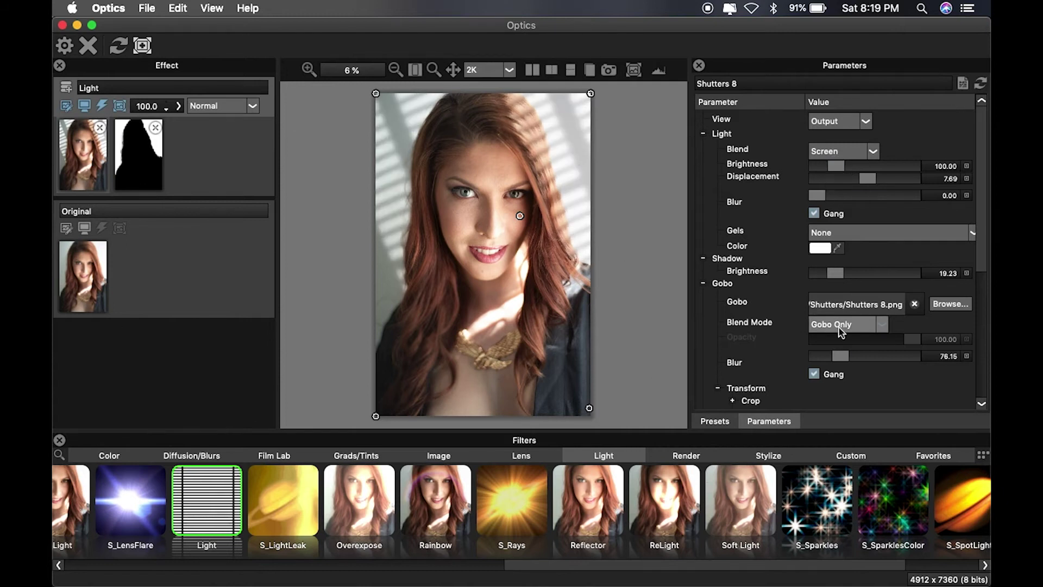
drag(841, 356, 844, 359)
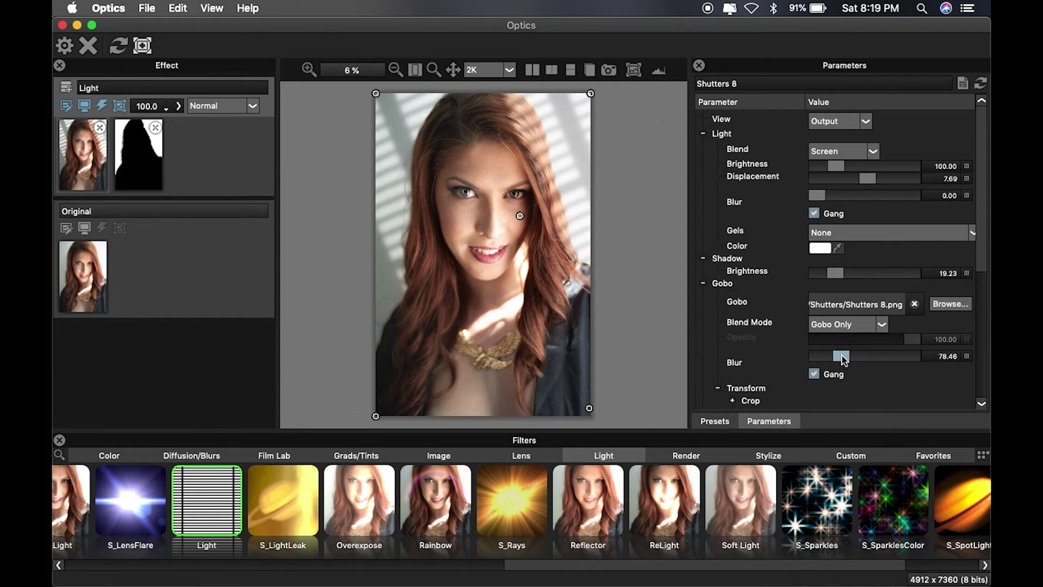
Step: Add a new effect layer with the Film Stocks filter and limit its presets to the Color Films category
click(67, 96)
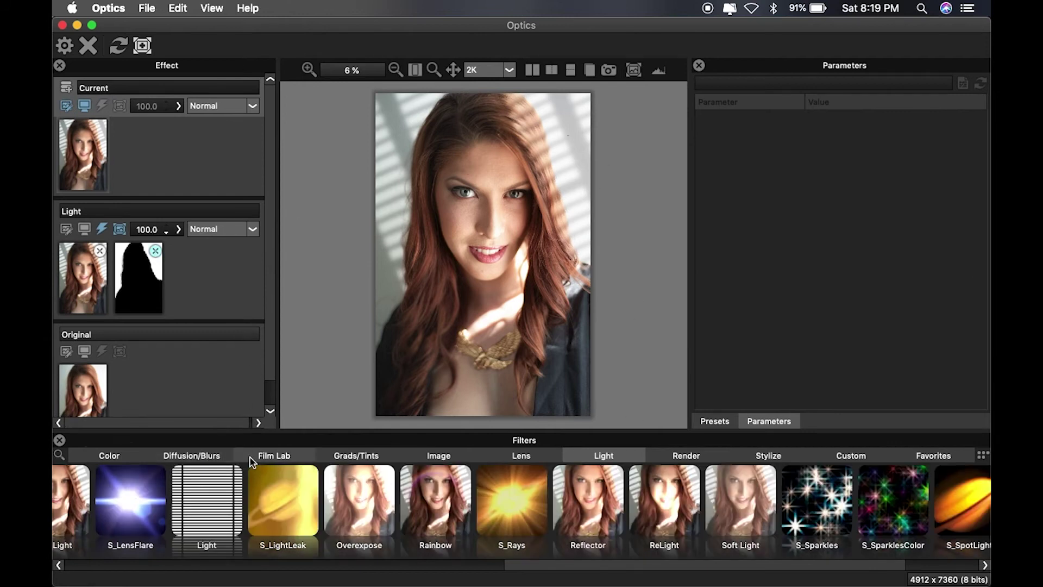
click(273, 456)
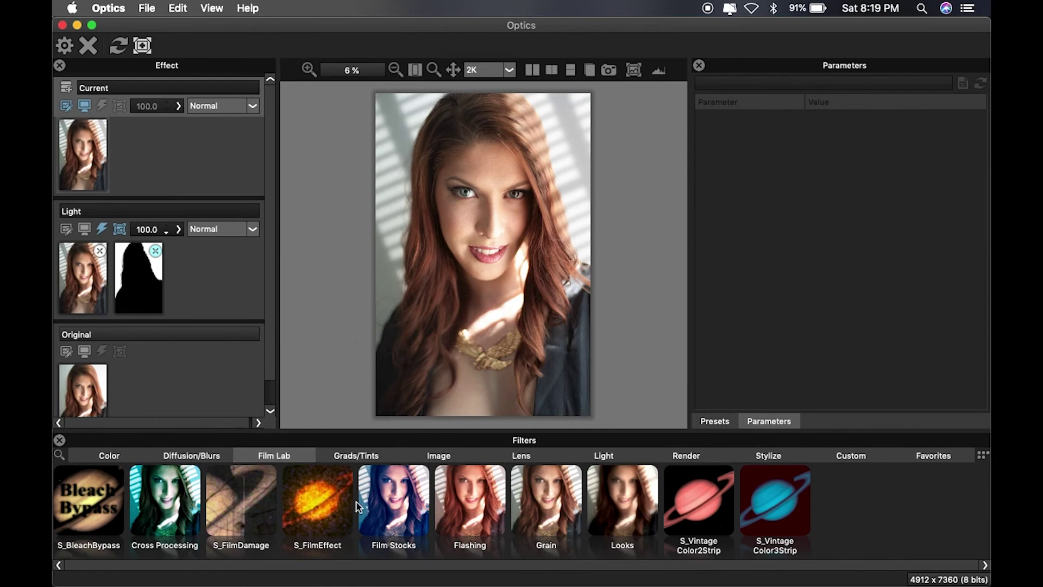
click(389, 514)
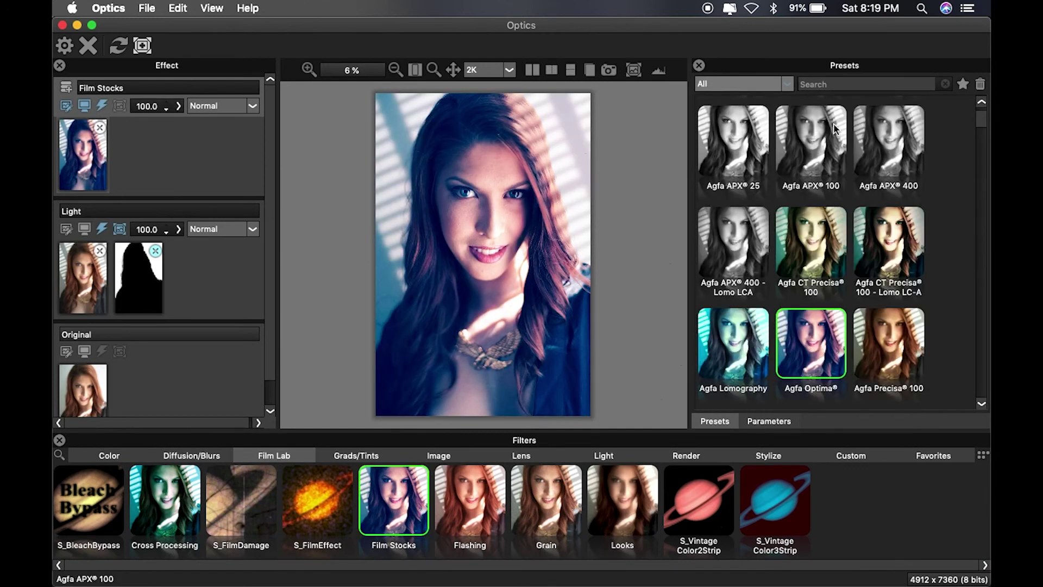
mouse_move(982, 120)
mouse_down()
mouse_move(982, 142)
mouse_move(981, 108)
mouse_up()
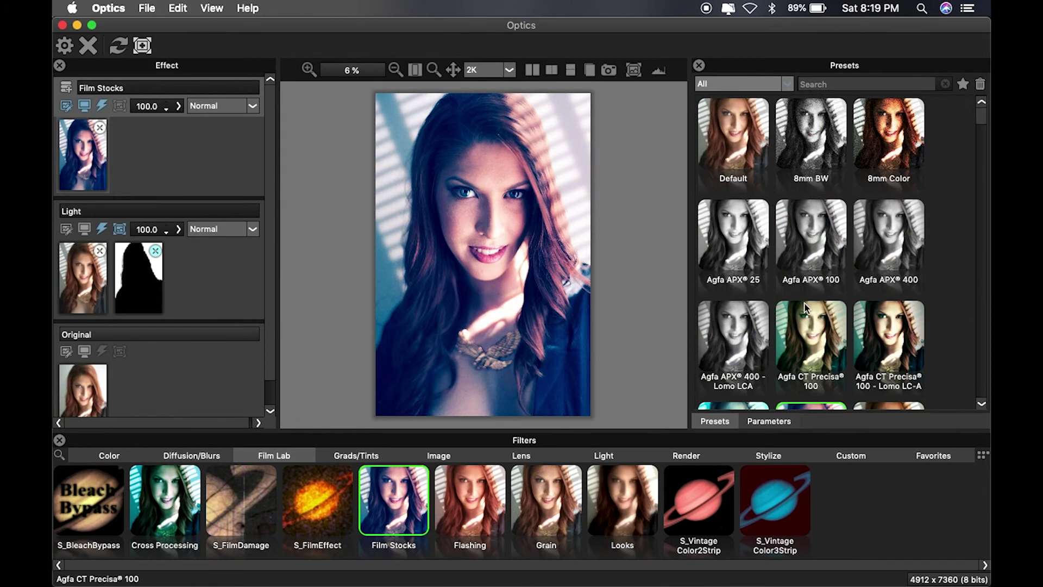
click(787, 84)
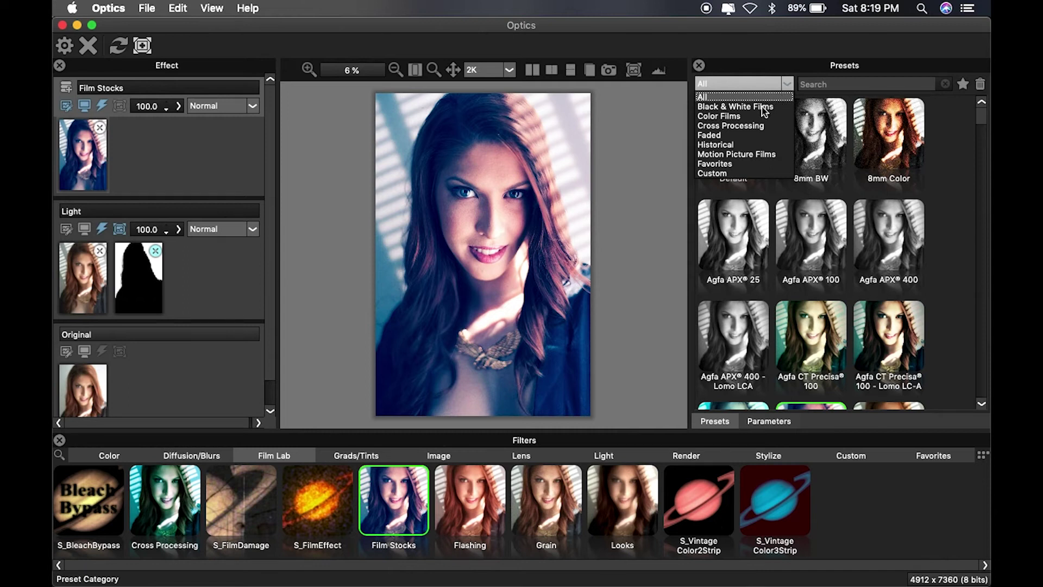
click(729, 116)
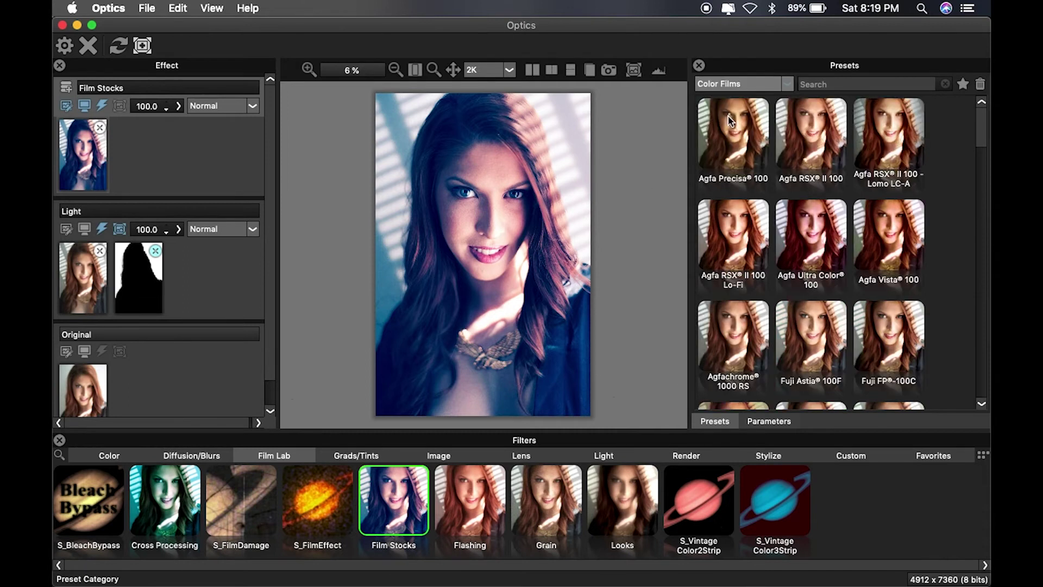
Step: Try the Agfa Precisa 100, Fuji FP-100C and Fuji Reala film stock presets on the portrait
click(729, 120)
click(882, 333)
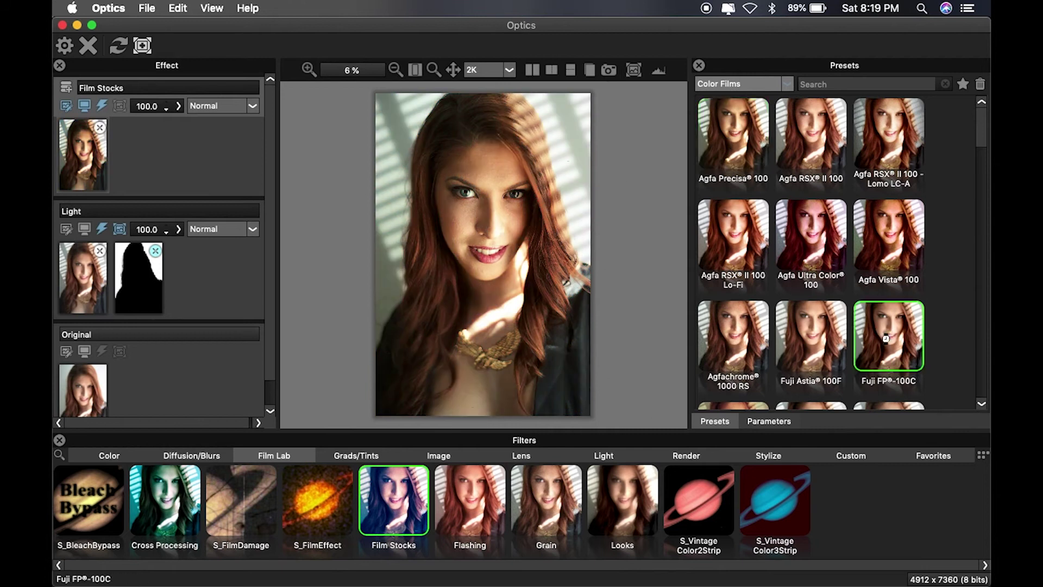
scroll(821, 337, down, 5)
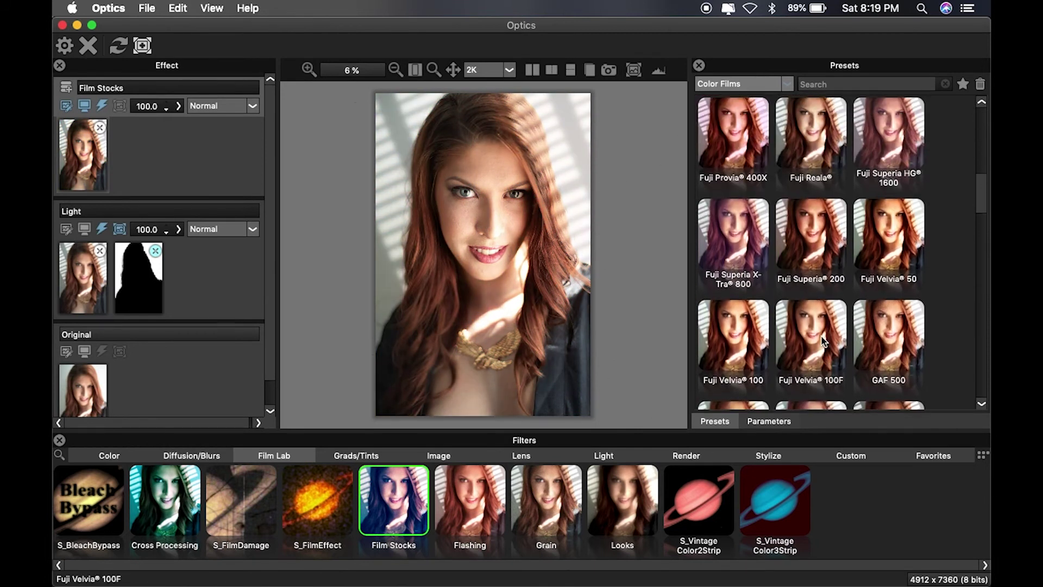
click(807, 157)
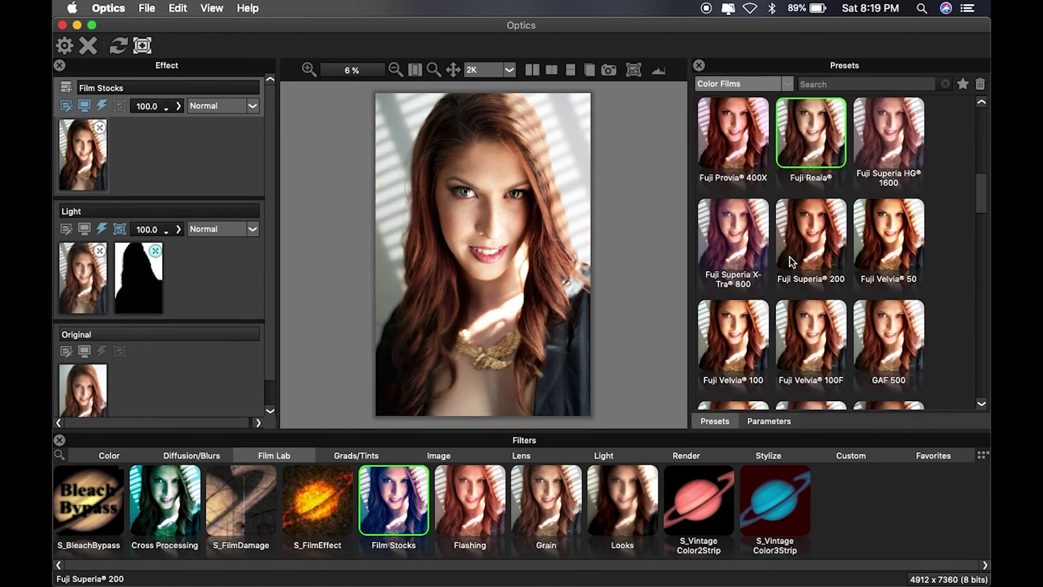
Step: Apply the Kodachrome 25 preset and set its shadows to -29.23
scroll(791, 263, down, 6)
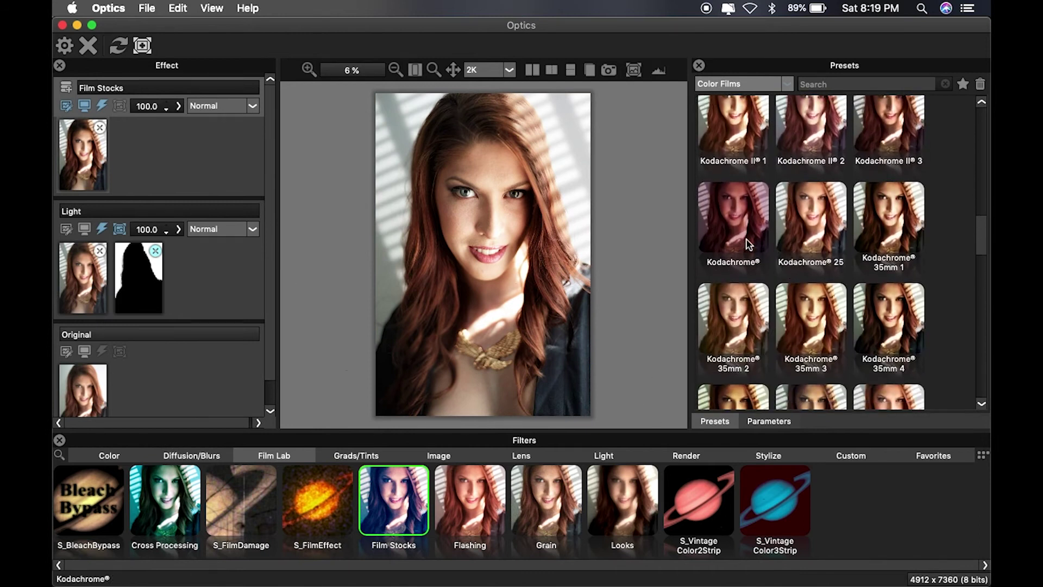
click(824, 212)
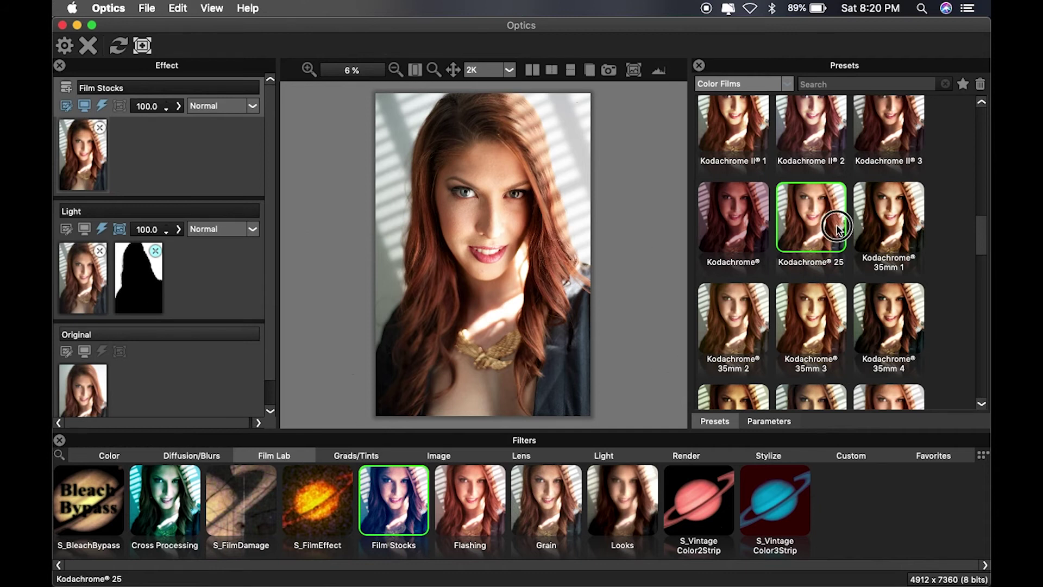
click(768, 421)
scroll(980, 189, down, 10)
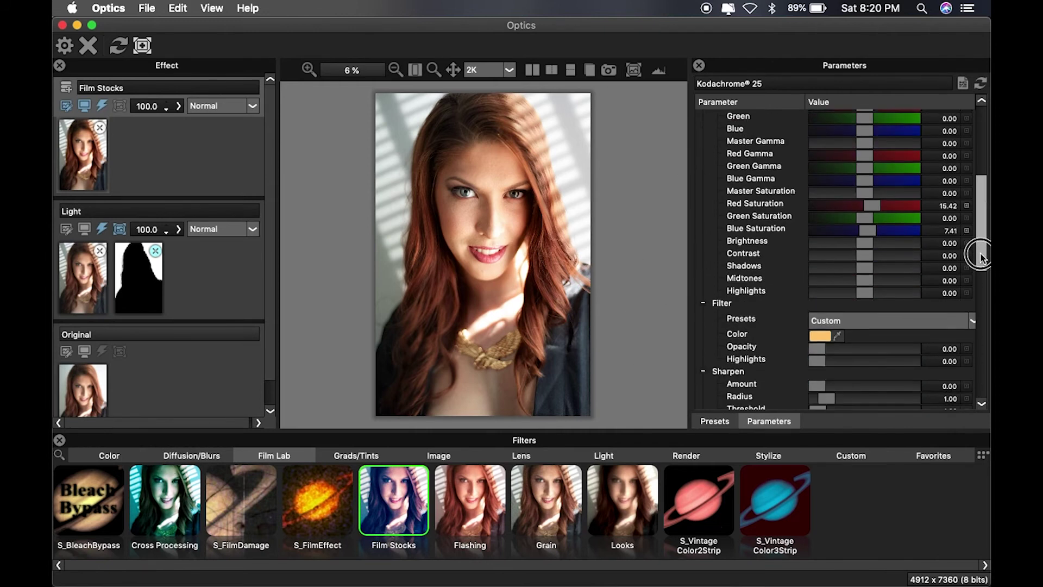
drag(865, 260, 851, 256)
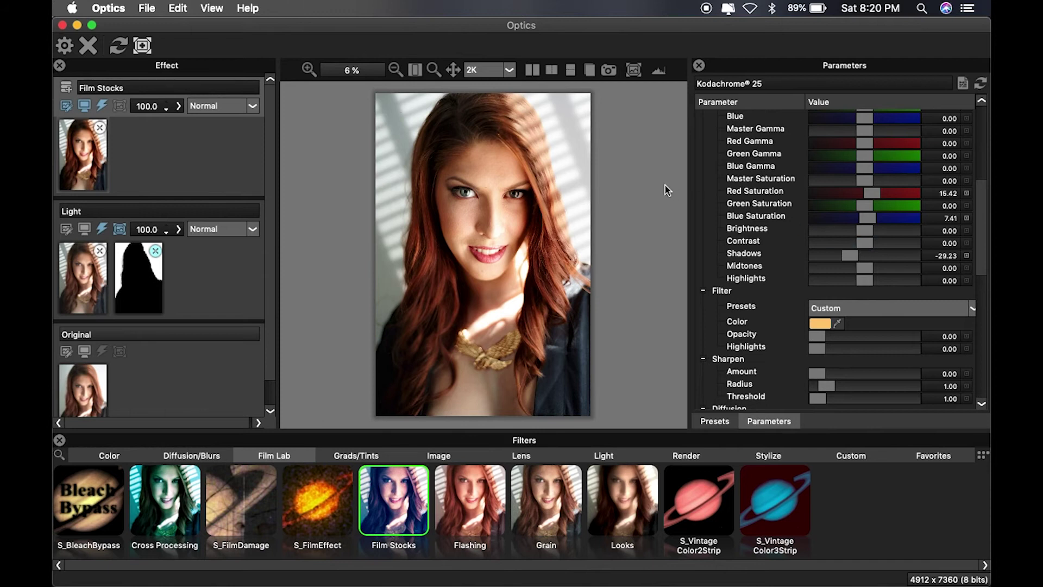
Step: Compare the edited portrait with the original in the side-by-side and vertical split views
click(532, 69)
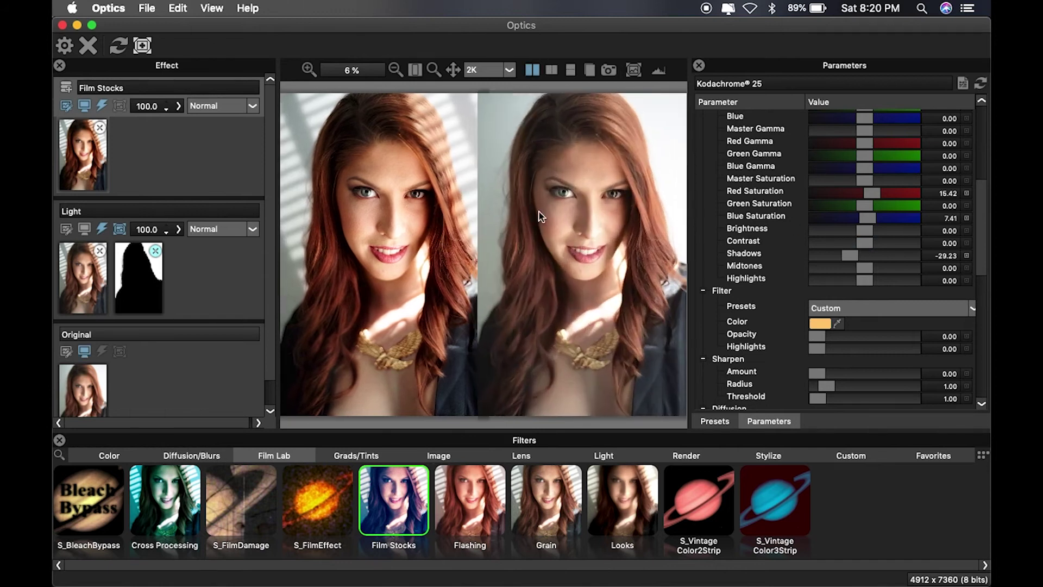
click(552, 73)
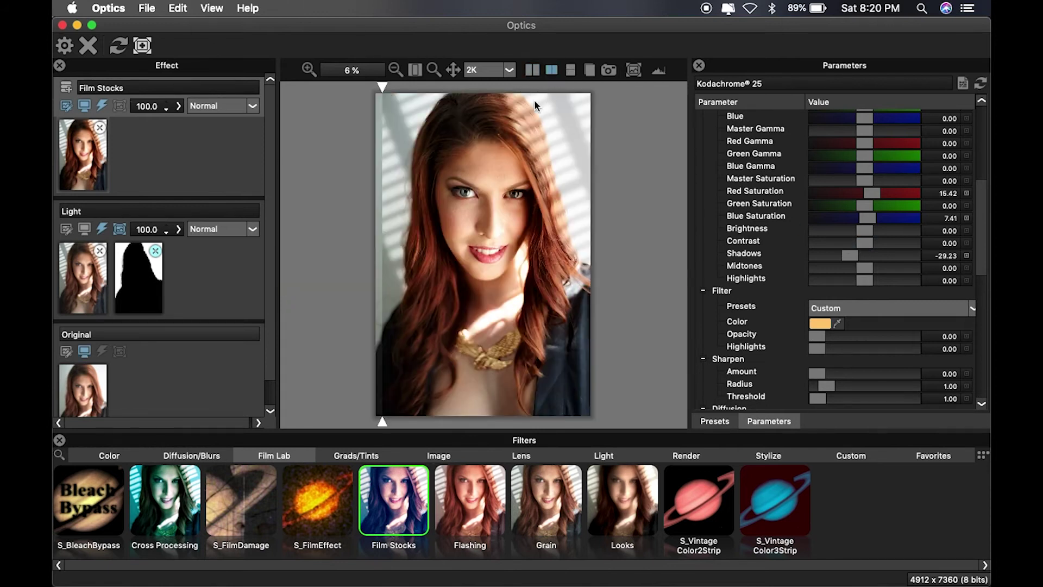
mouse_move(381, 86)
mouse_down()
mouse_move(576, 90)
mouse_move(375, 87)
mouse_up()
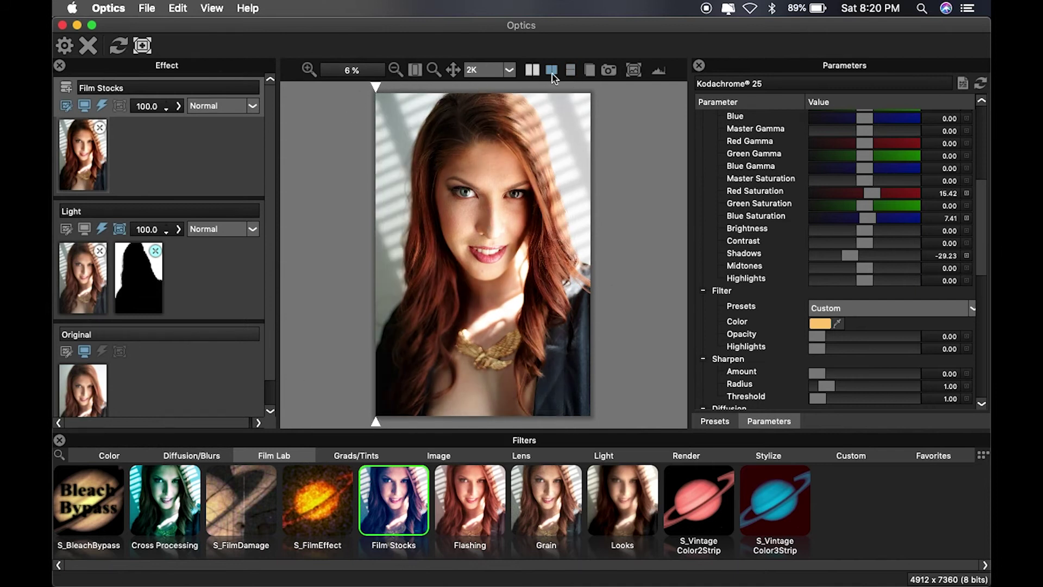
click(535, 73)
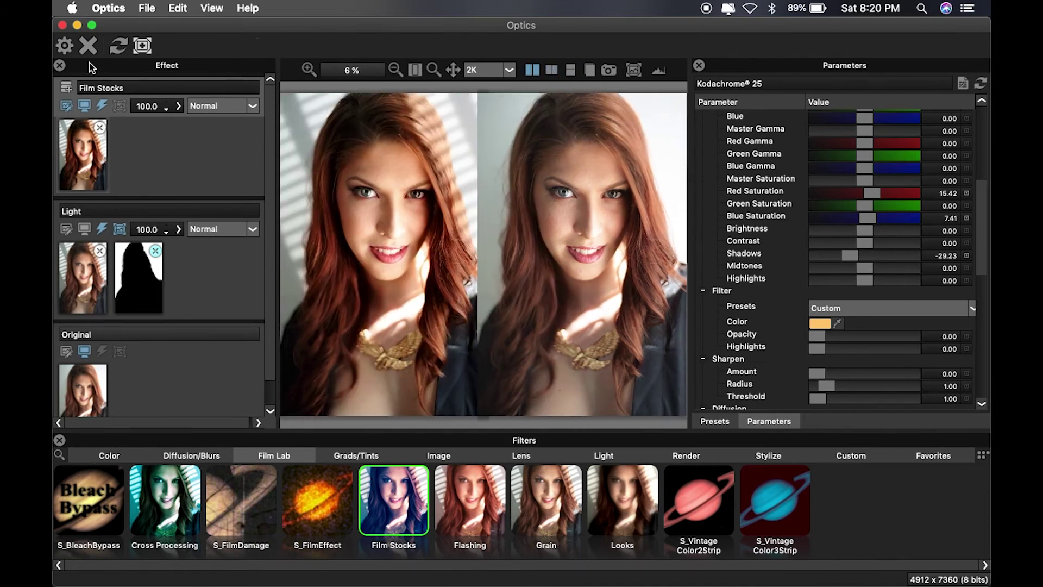
Step: Apply the Optics effects, return to Photoshop, and toggle the smart filters off and on to compare before and after
click(64, 47)
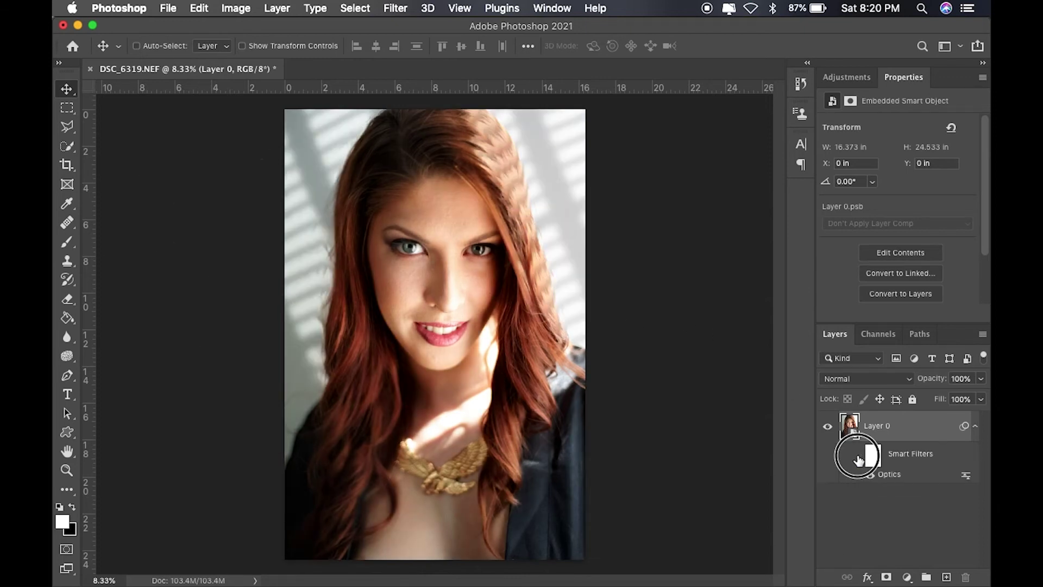
click(857, 456)
click(857, 456)
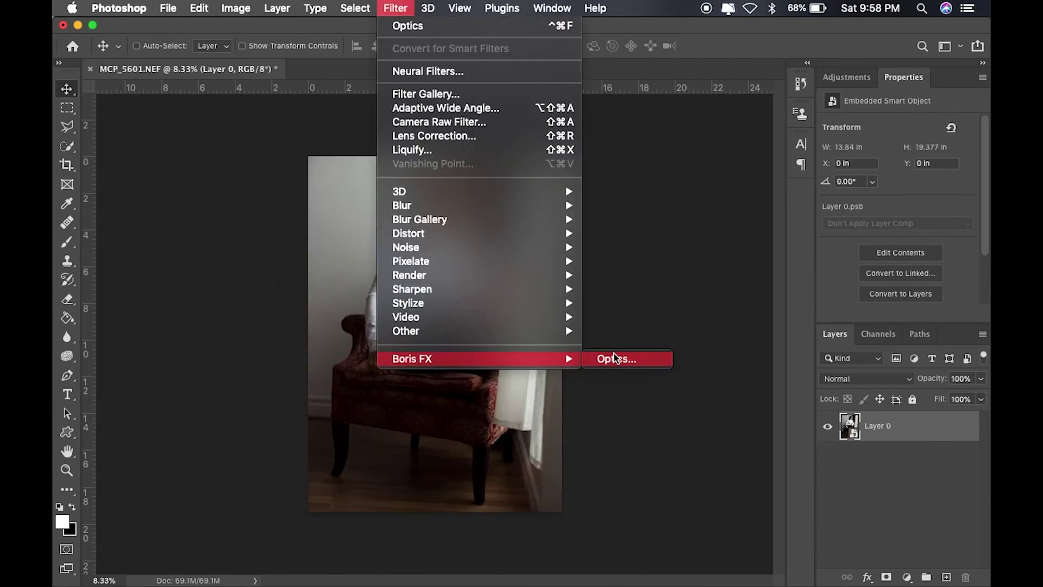
Step: Open the photo of the woman in the armchair in Boris FX Optics and apply the Light filter
click(612, 357)
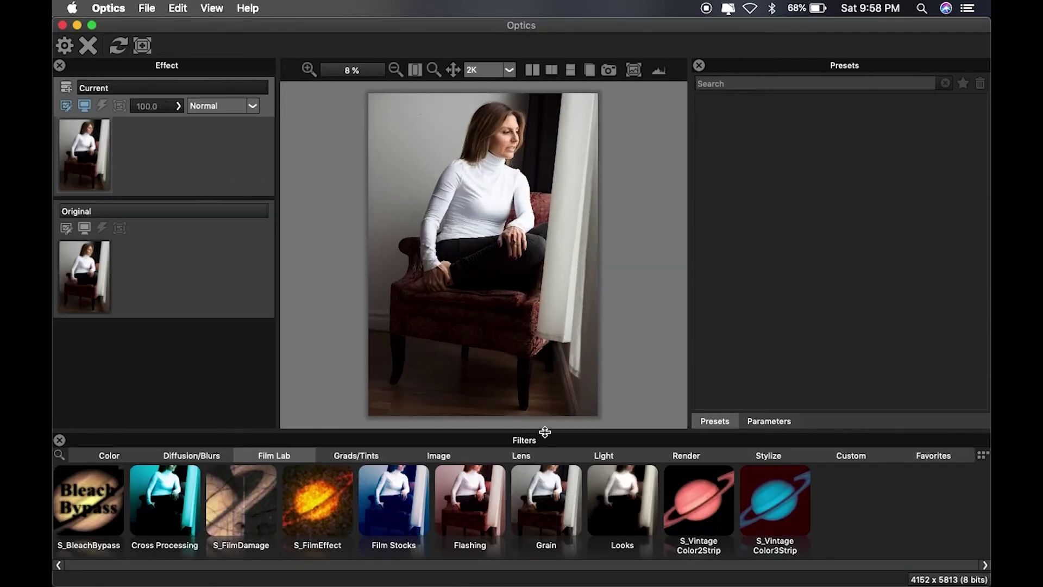
click(604, 459)
scroll(609, 509, right, 2)
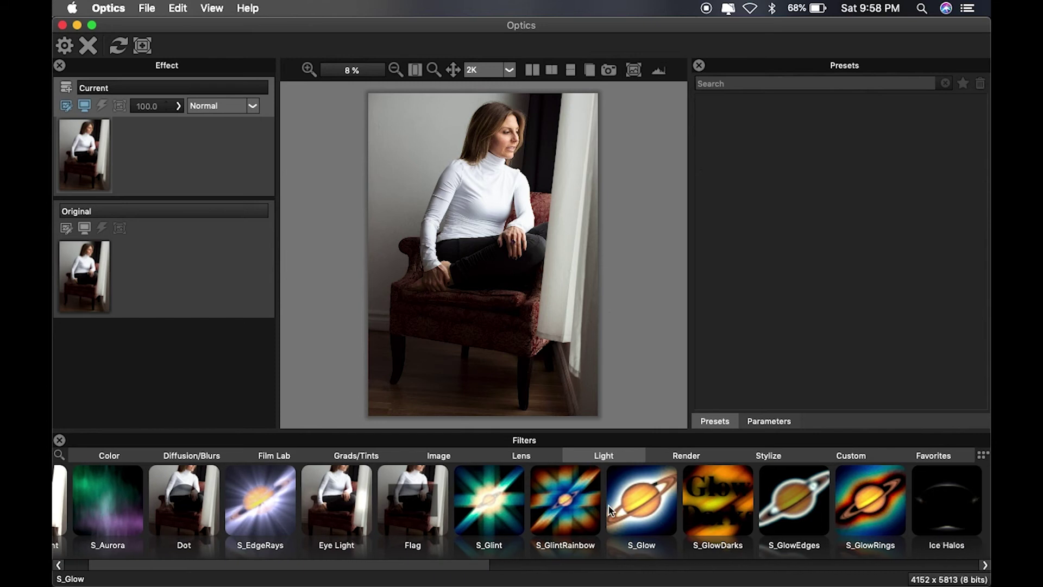
scroll(609, 509, right, 10)
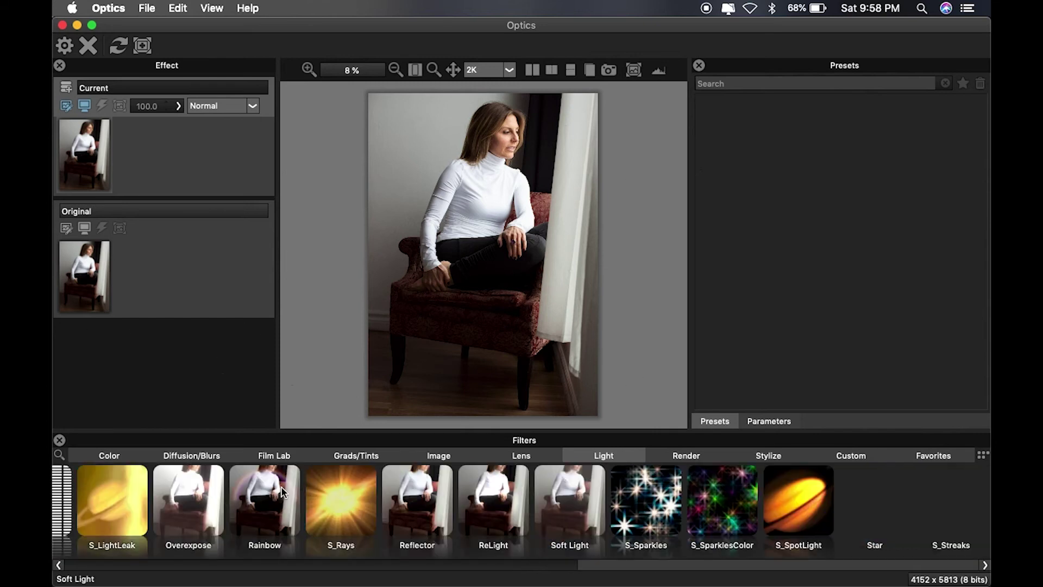
scroll(281, 487, left, 5)
click(497, 481)
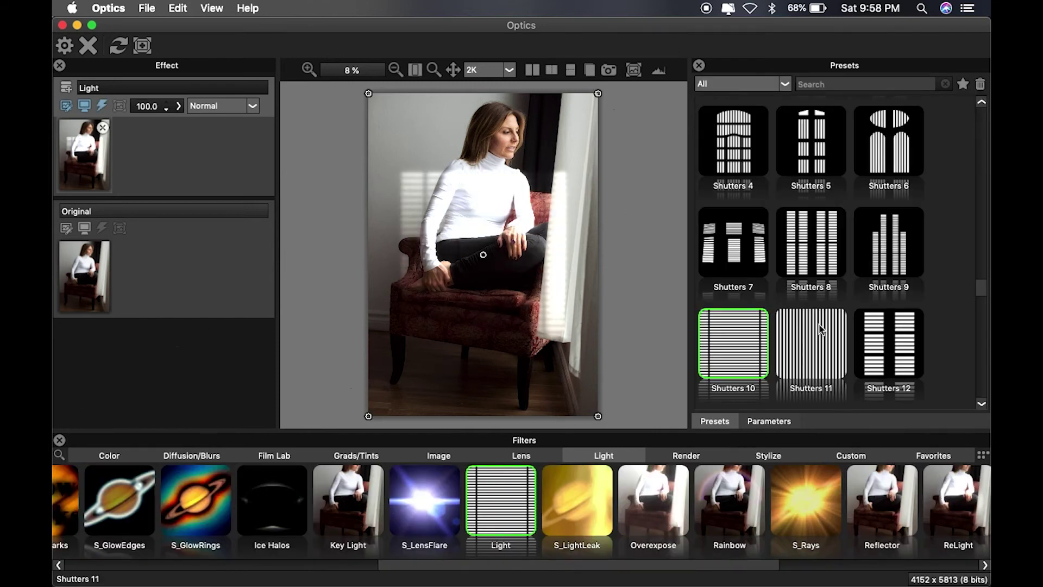
Step: Try the Shutters 18 preset on the Light filter, then apply Shutters 12 instead
scroll(877, 355, down, 2)
scroll(877, 355, down, 2)
click(875, 355)
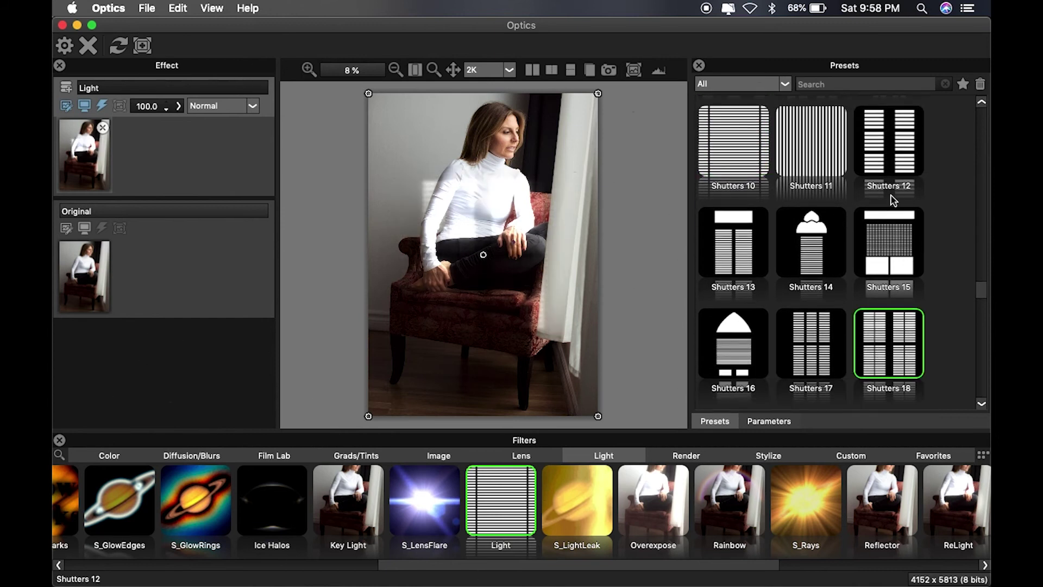
click(891, 154)
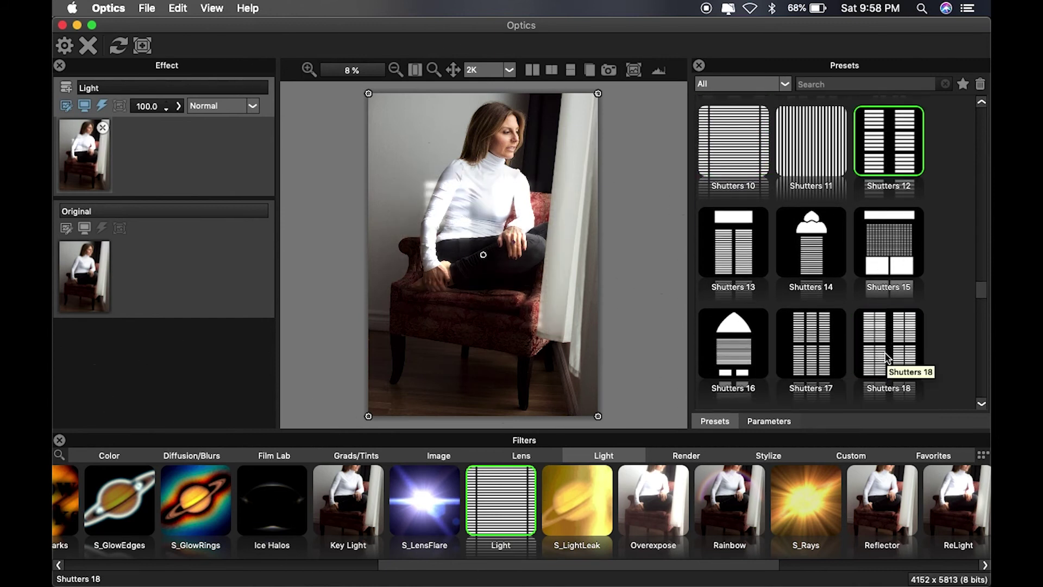
Step: Scale the shutter gobo to 169.23, rotate it 11.08, and move it slightly up so its light falls across the wall and curtain
click(769, 421)
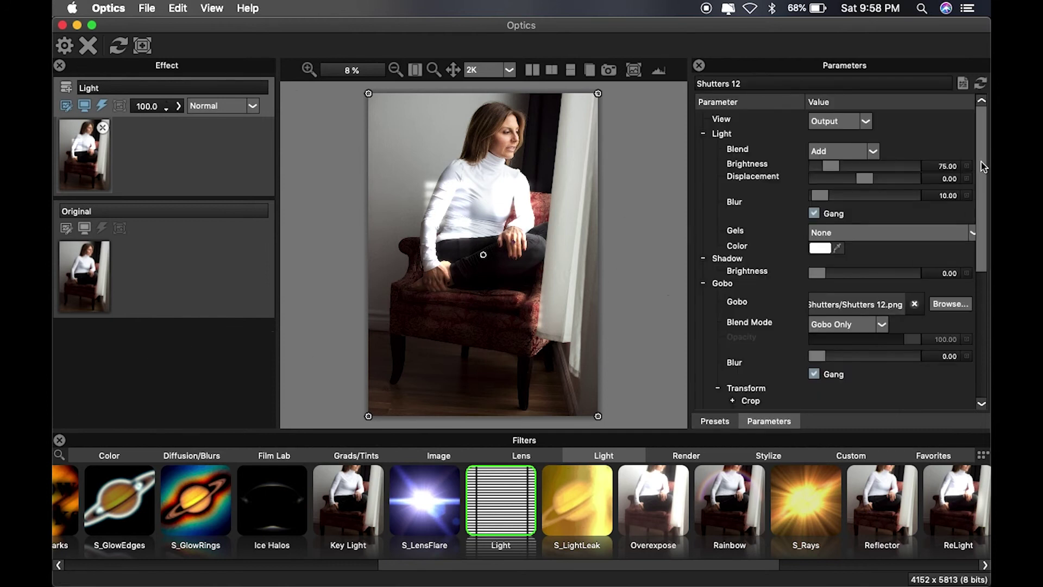
drag(980, 159, 980, 252)
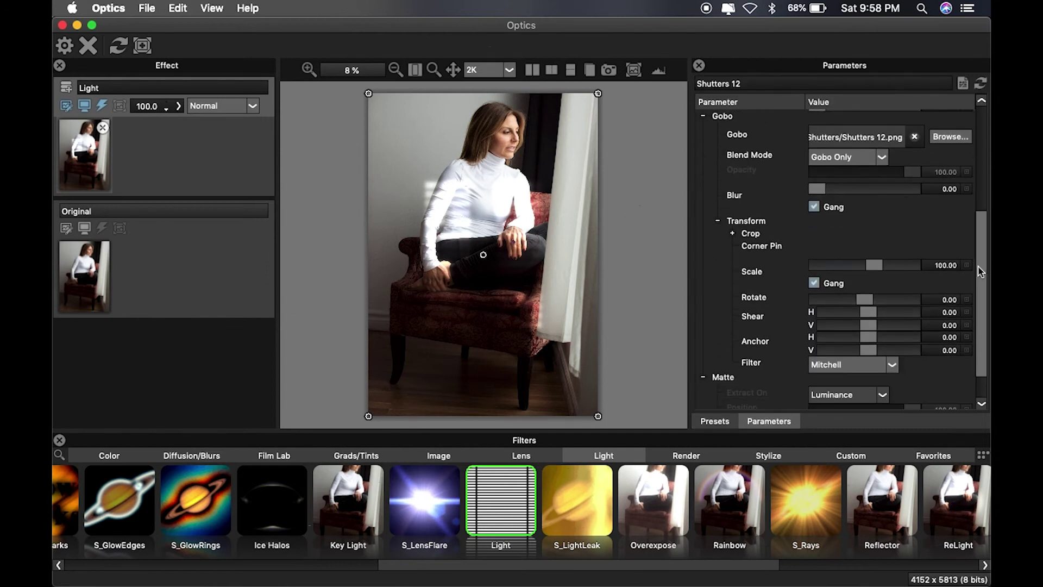
mouse_move(874, 265)
mouse_down()
mouse_move(892, 264)
mouse_move(880, 265)
mouse_up()
drag(858, 298, 864, 295)
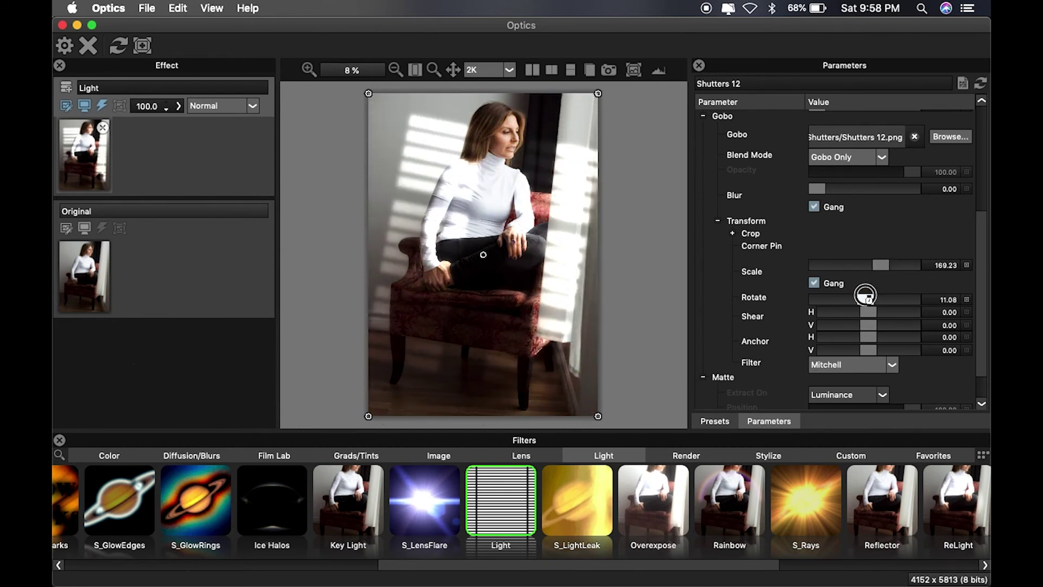
drag(486, 255, 476, 210)
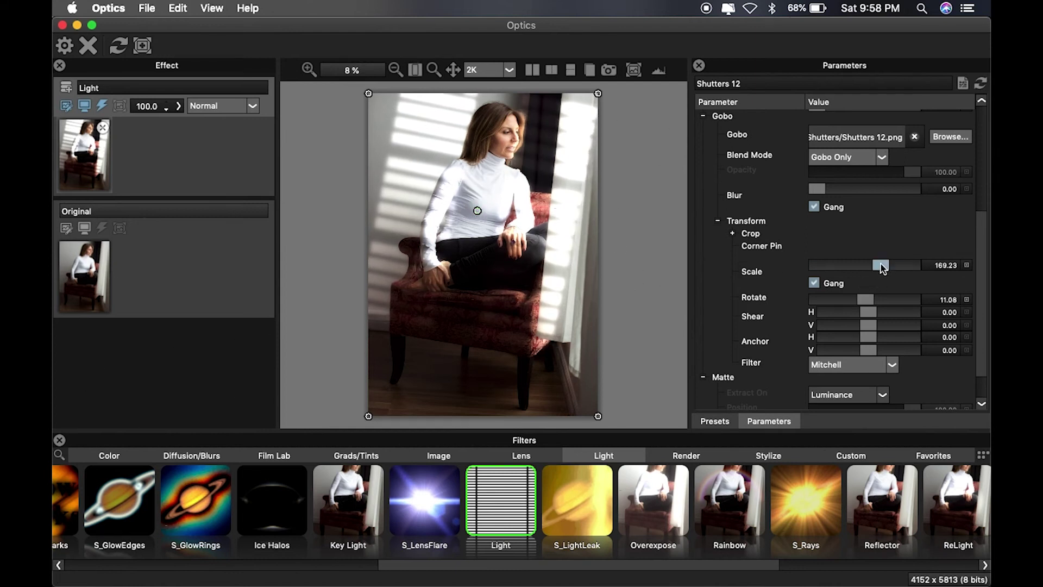
drag(865, 299, 866, 294)
drag(480, 217, 485, 207)
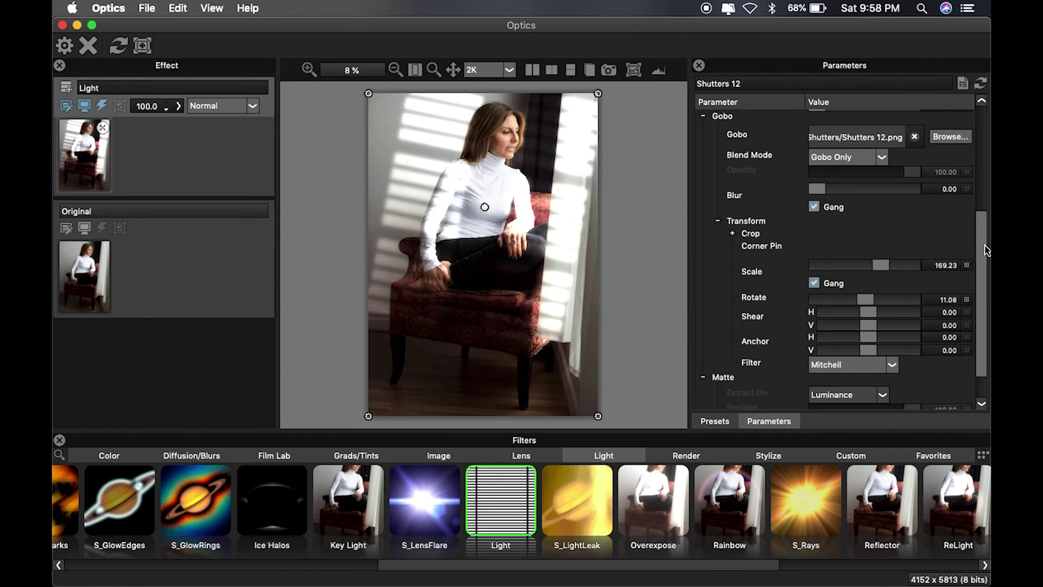
Step: Set the shutter light's blend to Screen, its brightness to 53.85 and its blur to 0
drag(984, 249, 977, 140)
click(843, 152)
click(842, 175)
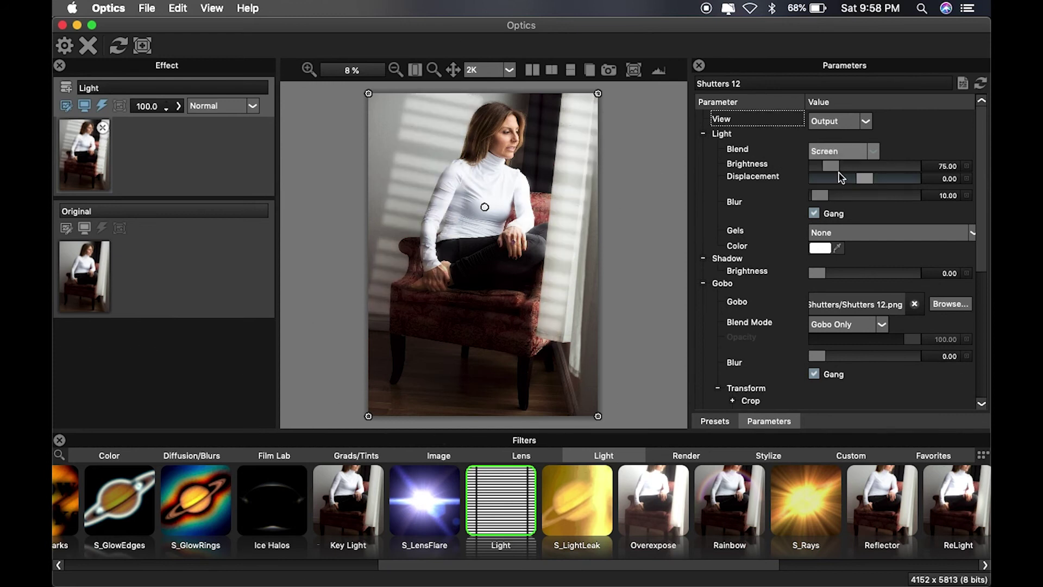
drag(829, 168, 826, 167)
drag(820, 195, 766, 199)
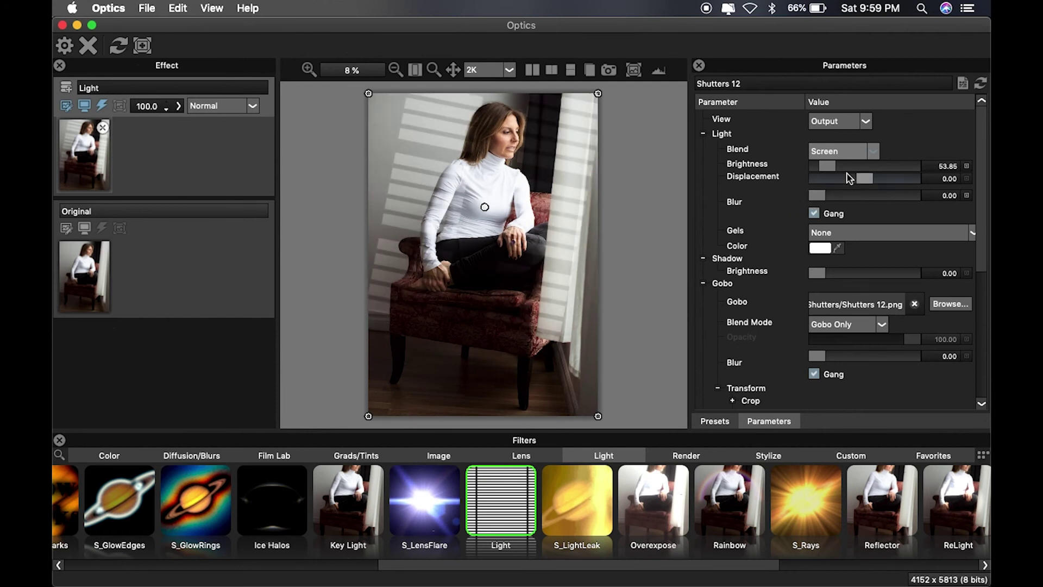
Step: Set the light's displacement to -13.85, nudge the shutter pattern's position, and set the gobo blur to 57.69
drag(864, 178, 859, 178)
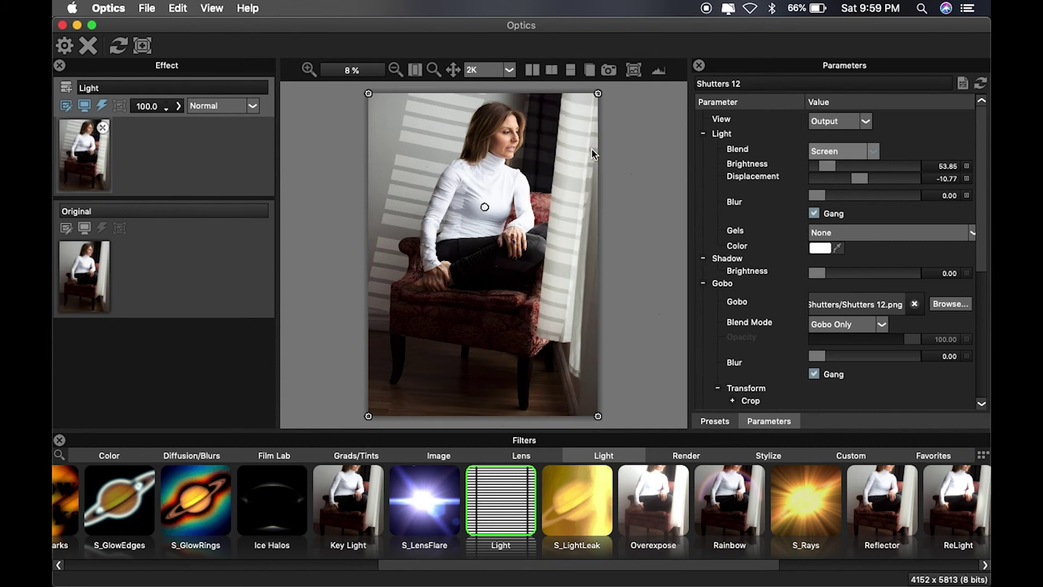
drag(859, 179, 857, 177)
drag(482, 203, 487, 202)
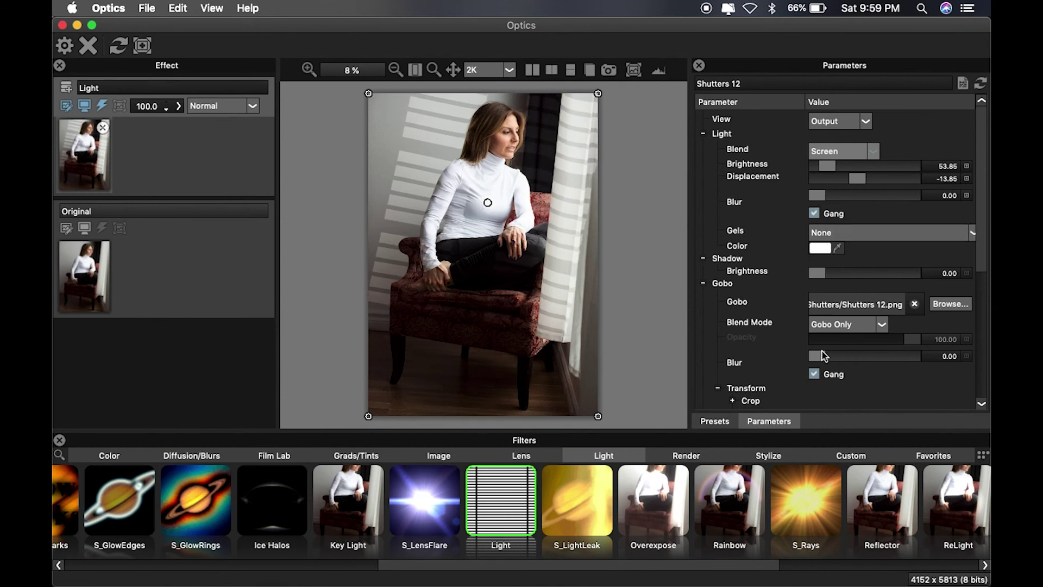
drag(817, 357, 835, 358)
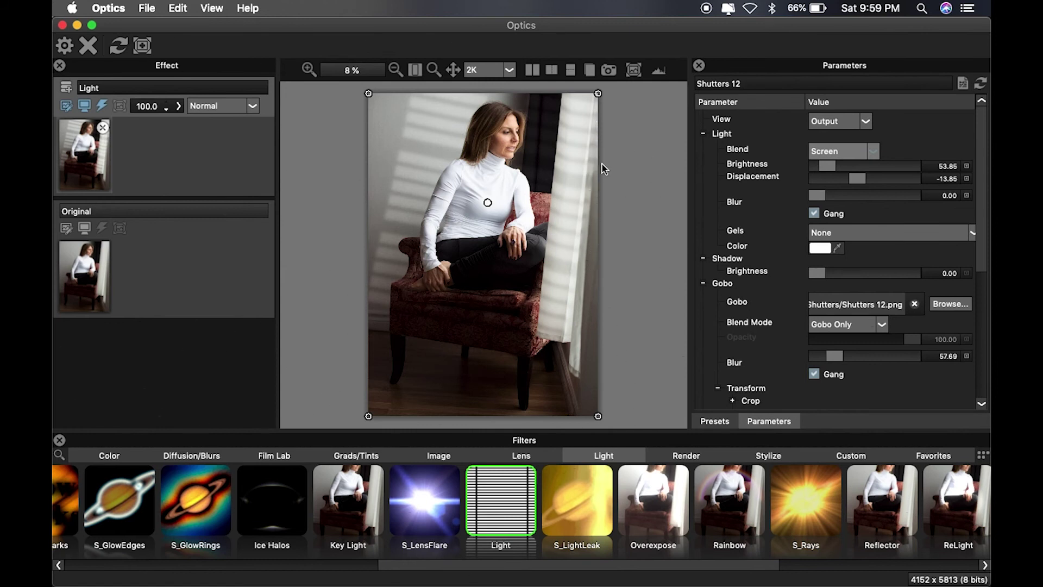
Step: Add a Path mask to the Light layer, tracing the curtain's outer edge and closing the shape beyond the photo's border
click(144, 48)
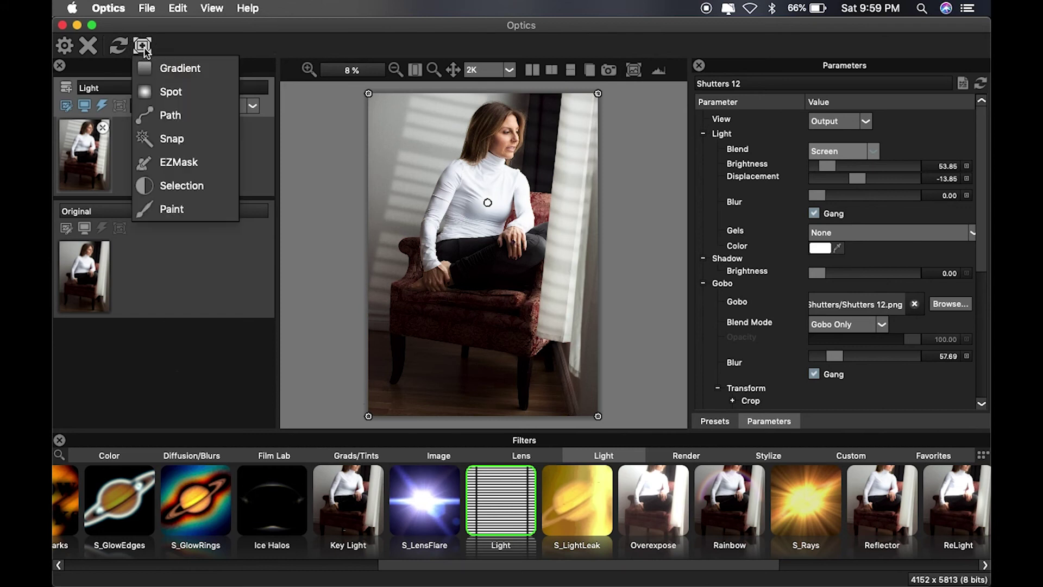
click(164, 117)
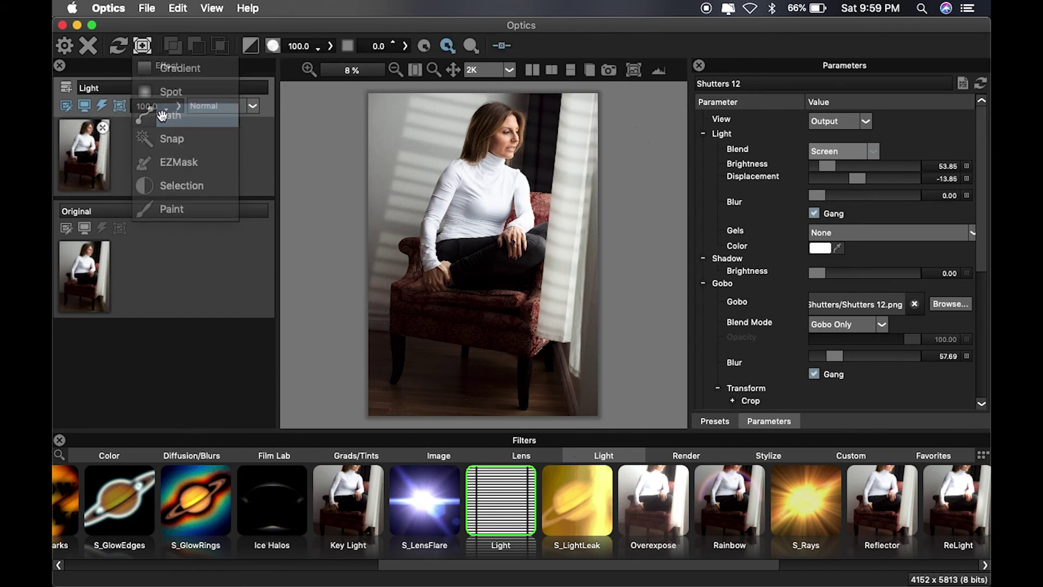
click(584, 328)
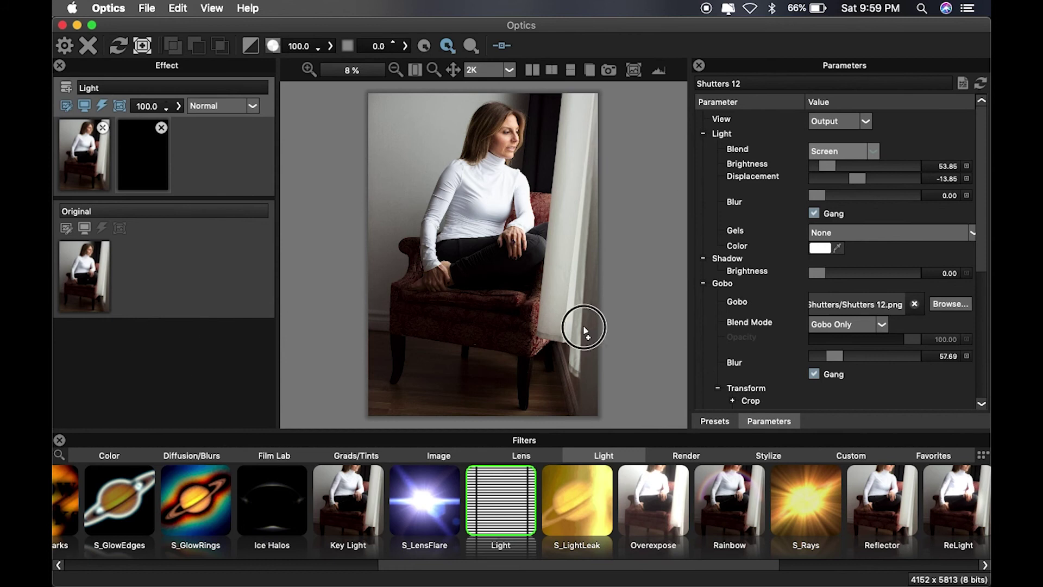
click(589, 235)
click(593, 190)
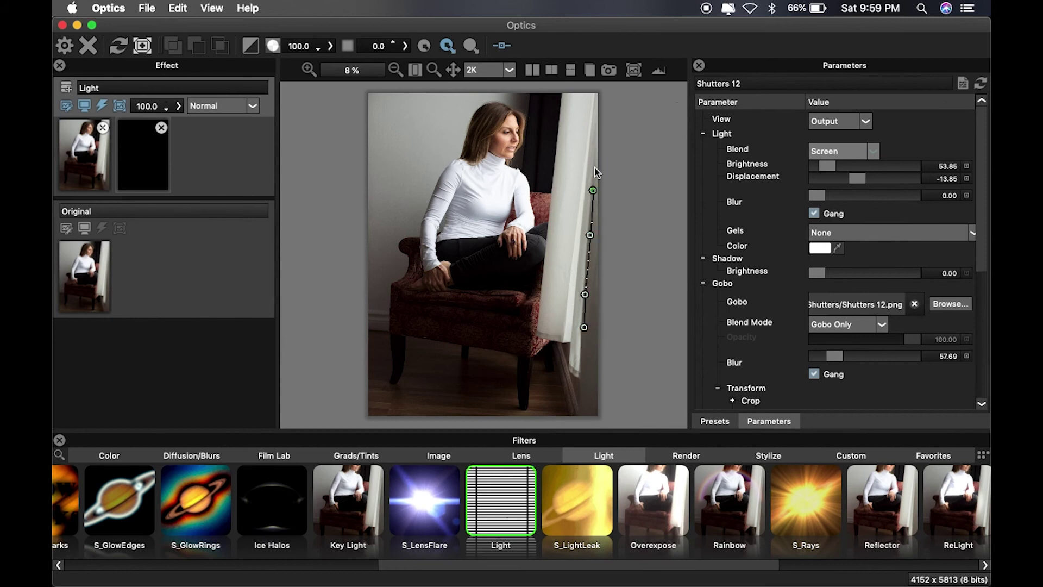
click(596, 147)
click(624, 125)
click(615, 358)
click(584, 328)
Step: Invert the path mask and fine-tune its points along the curtain's outer edge, checking the shutter light there
click(585, 295)
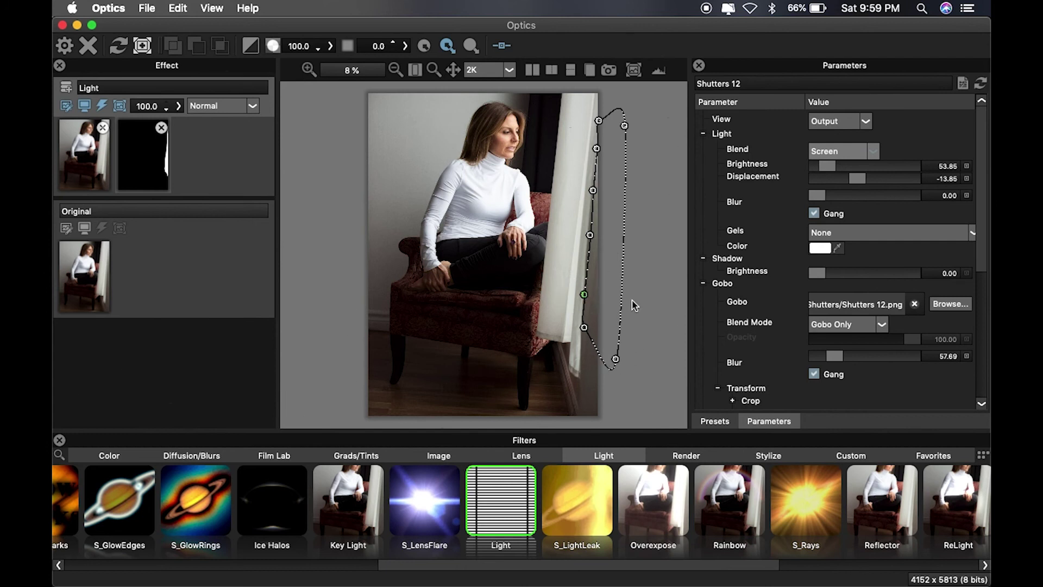
click(589, 235)
click(251, 46)
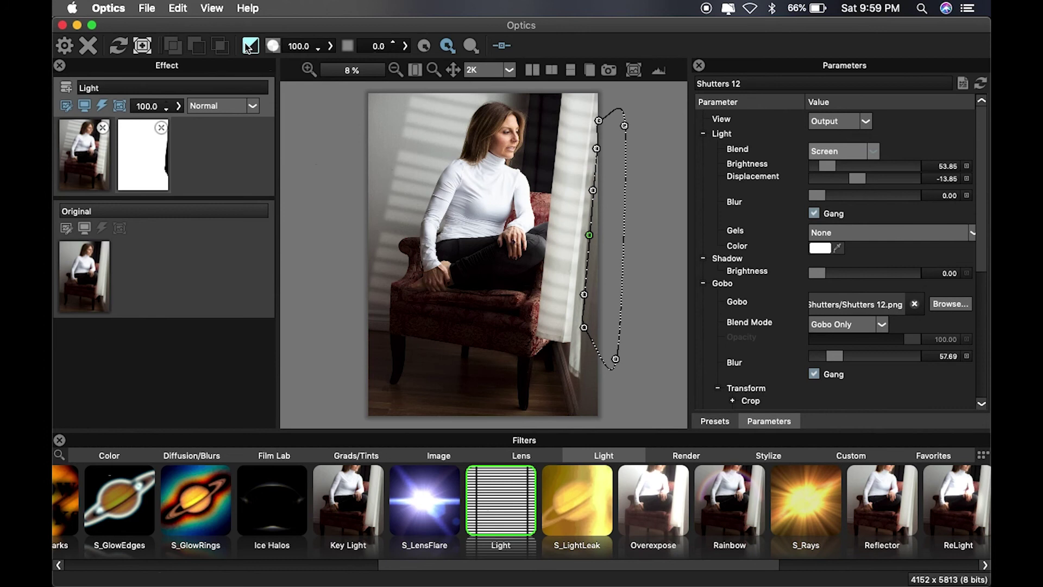
click(593, 191)
click(596, 149)
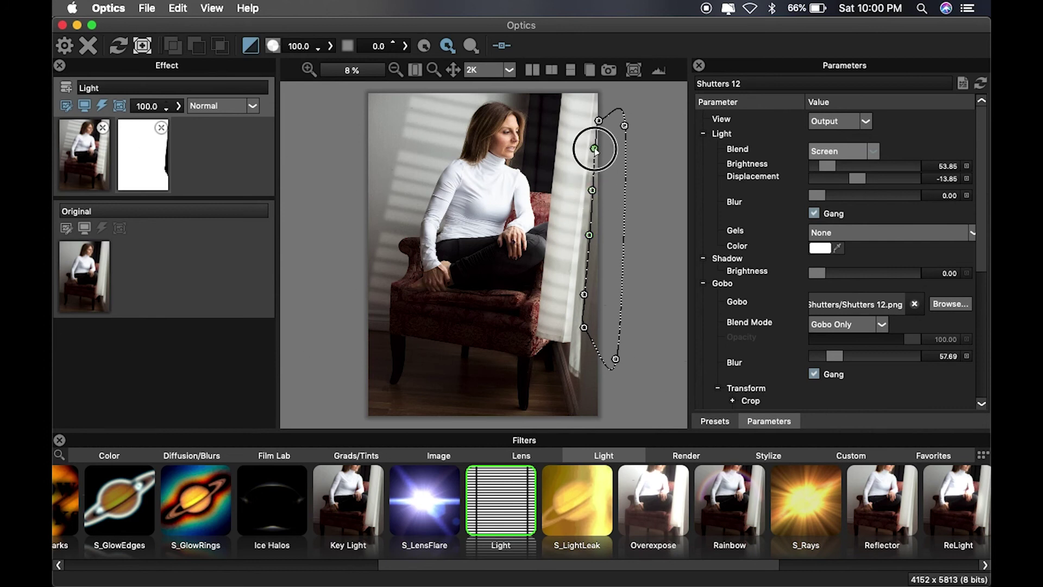
click(86, 157)
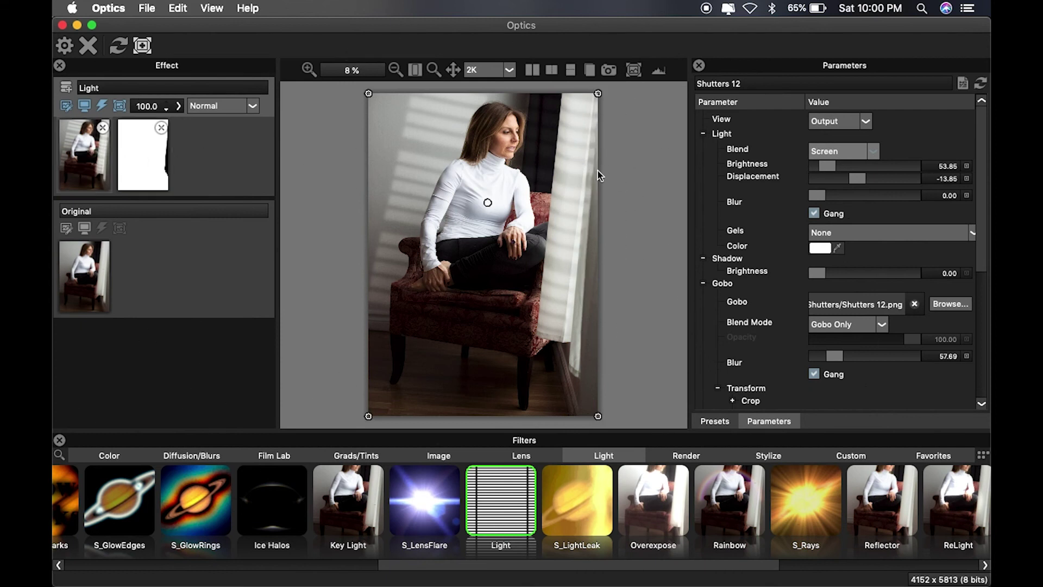
click(151, 177)
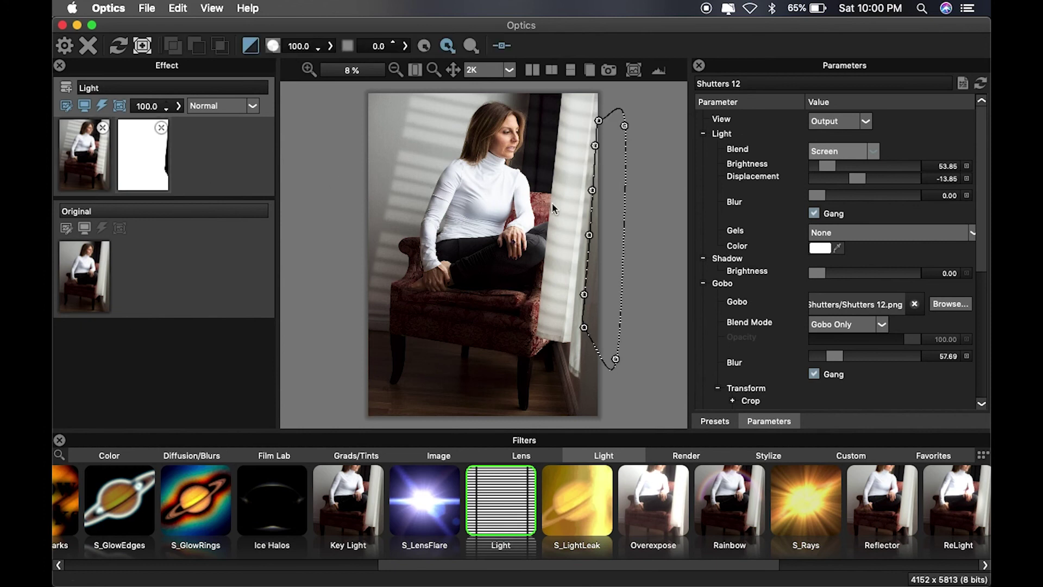
click(592, 189)
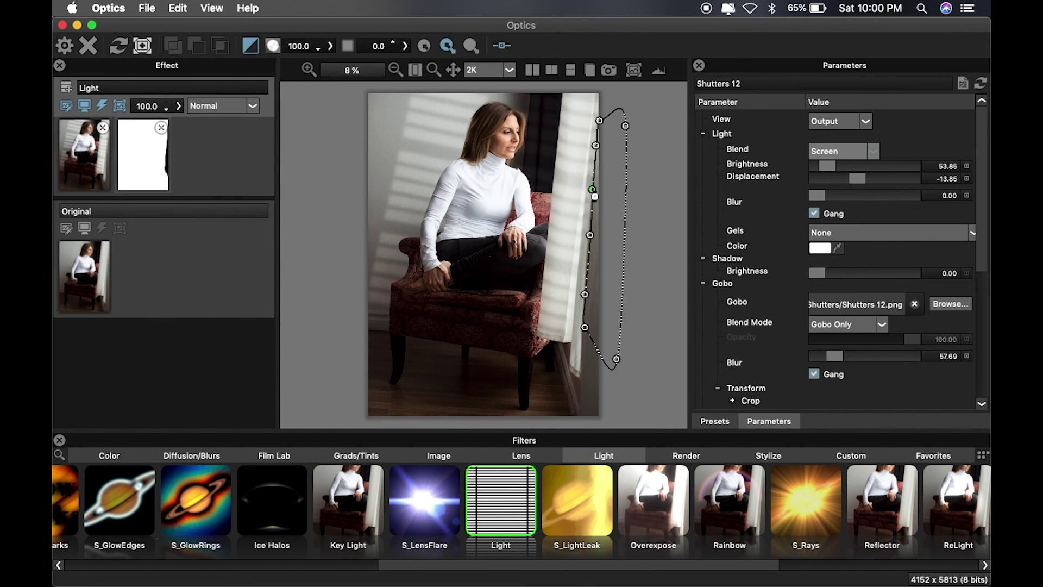
Step: Add a new effect layer with the Film Stocks filter and limit its presets to Color Films
click(65, 88)
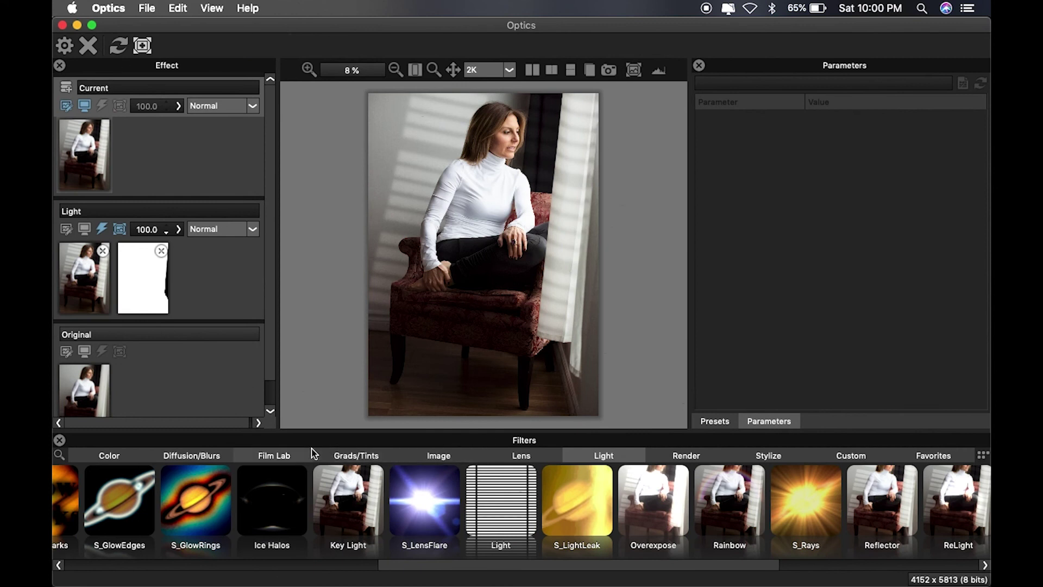
click(266, 459)
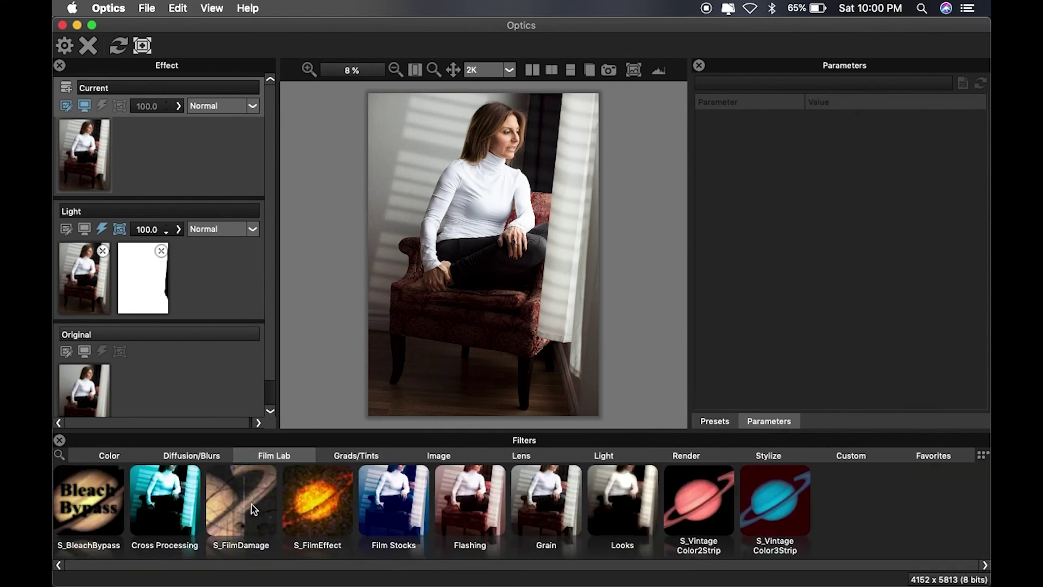
click(400, 529)
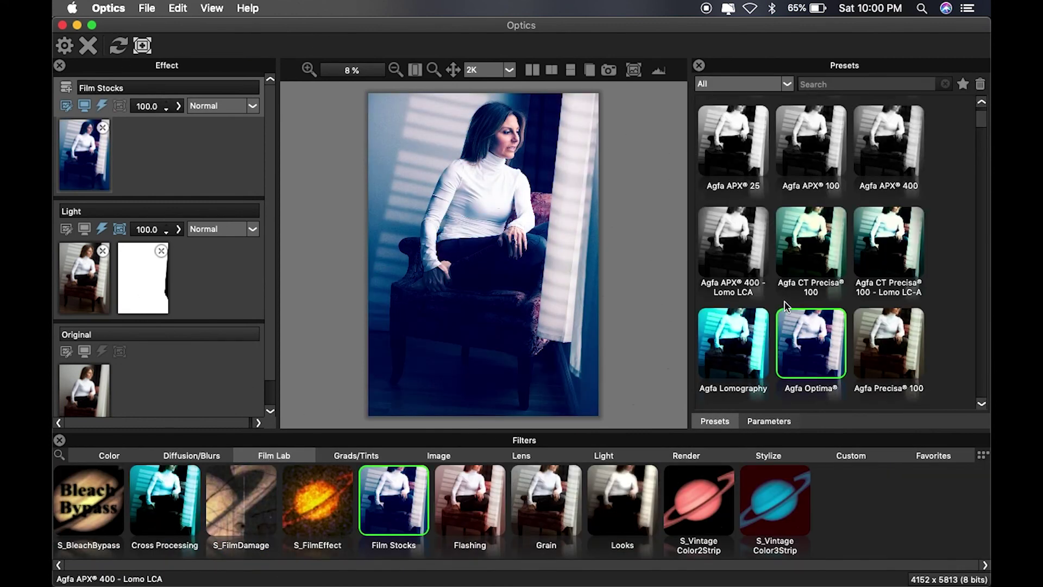
click(789, 83)
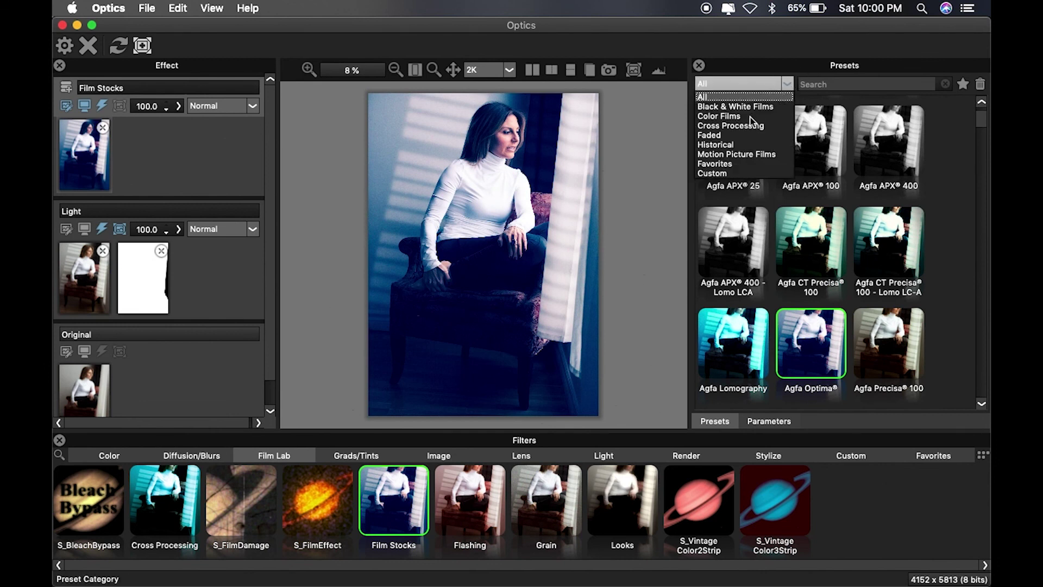
click(787, 120)
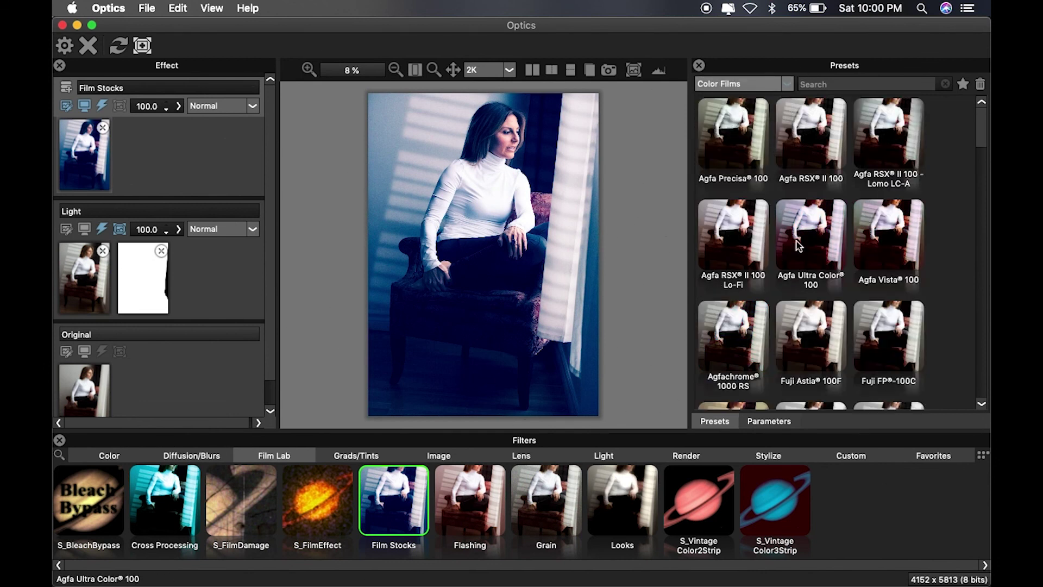
Step: Try Fuji film presets such as Pro 160C, Pro 160S and FP-100C, and apply Fuji Provia 100F
drag(981, 130, 981, 162)
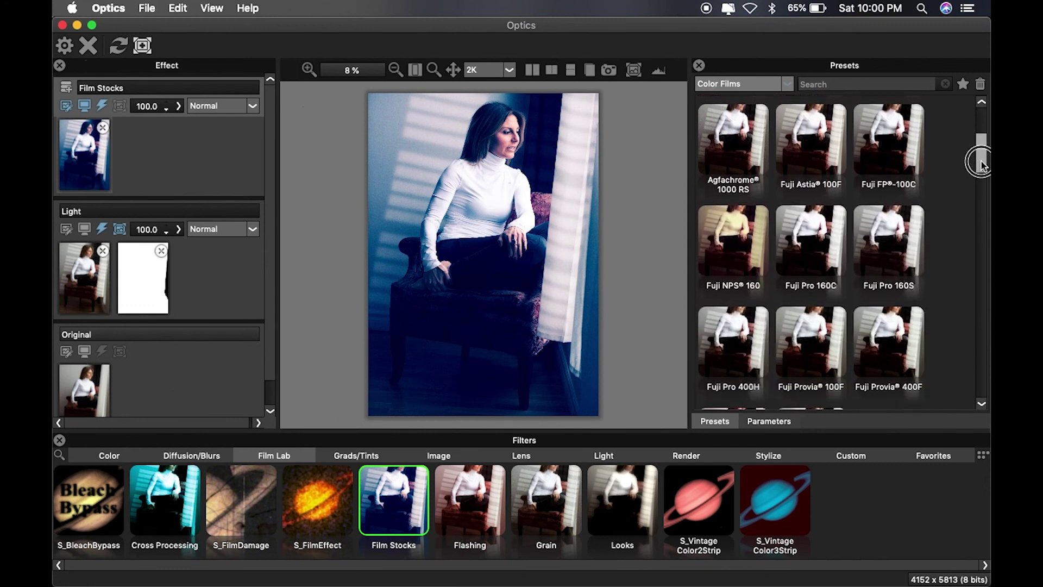
click(828, 334)
click(820, 247)
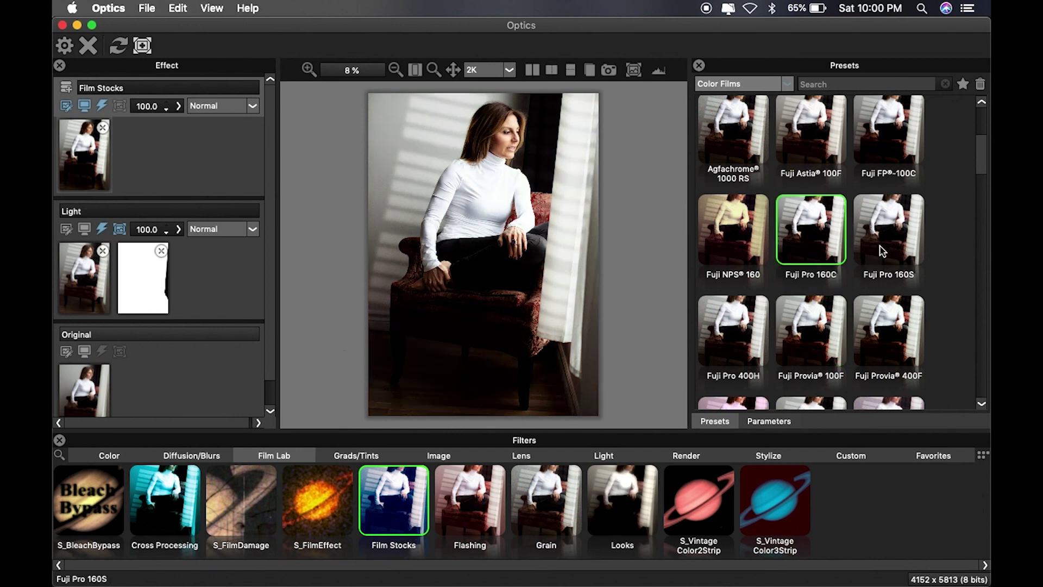
click(873, 249)
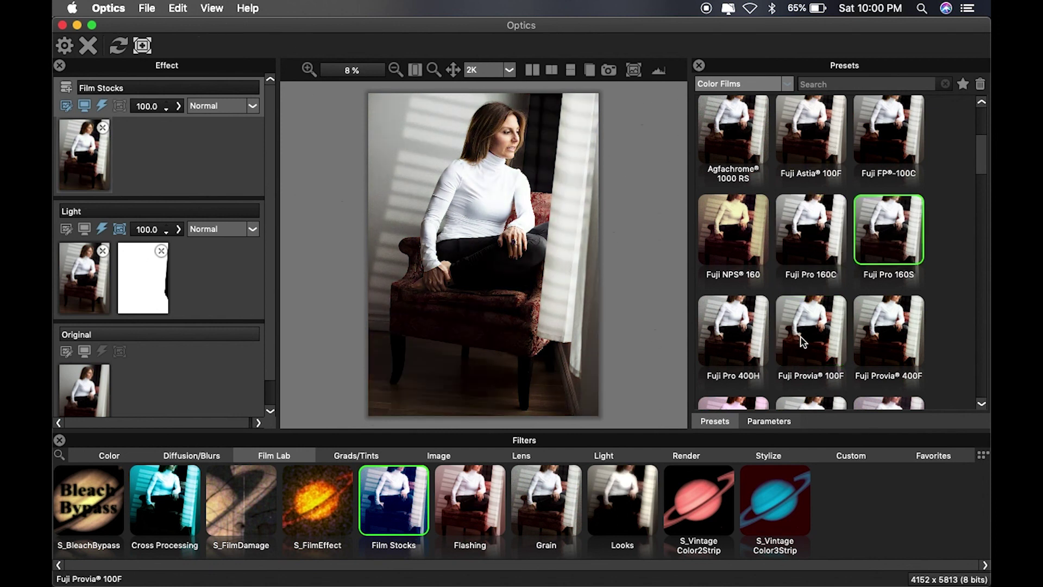
key(Up)
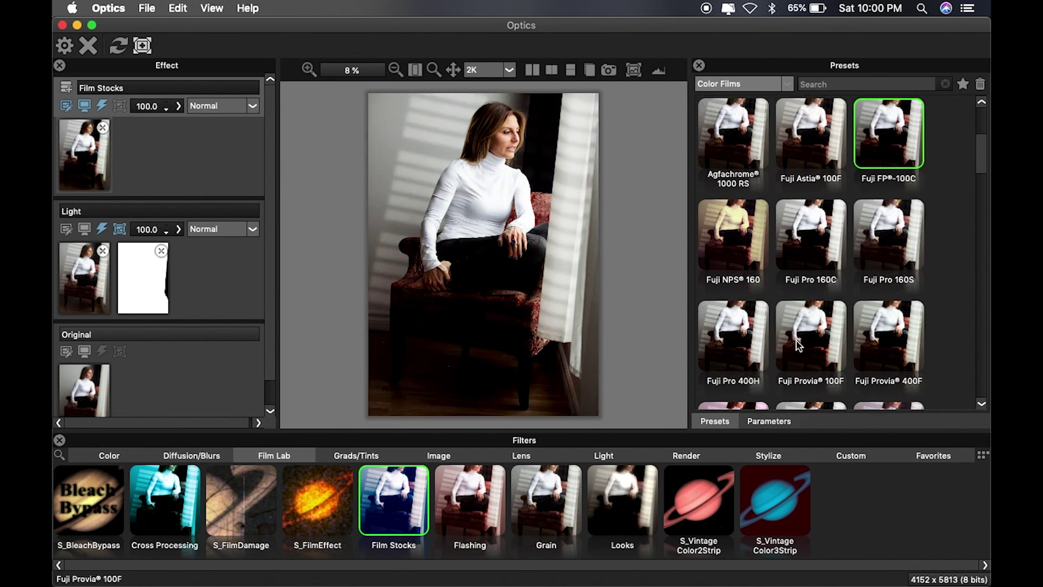
click(792, 363)
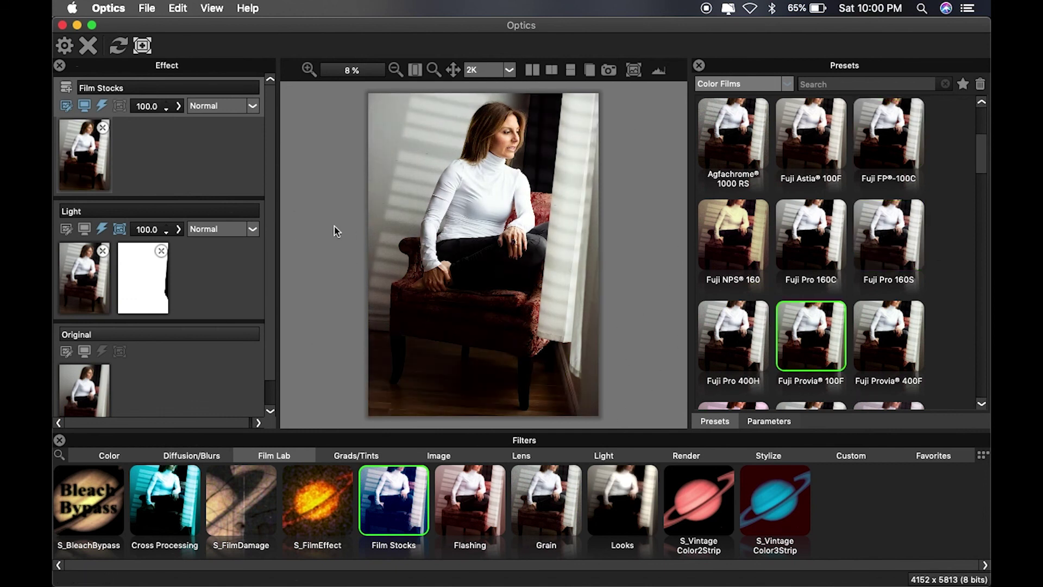
Step: Set the Film Stocks effect's shadows to 21.54
click(769, 421)
drag(981, 174, 981, 261)
click(864, 231)
drag(864, 231, 872, 231)
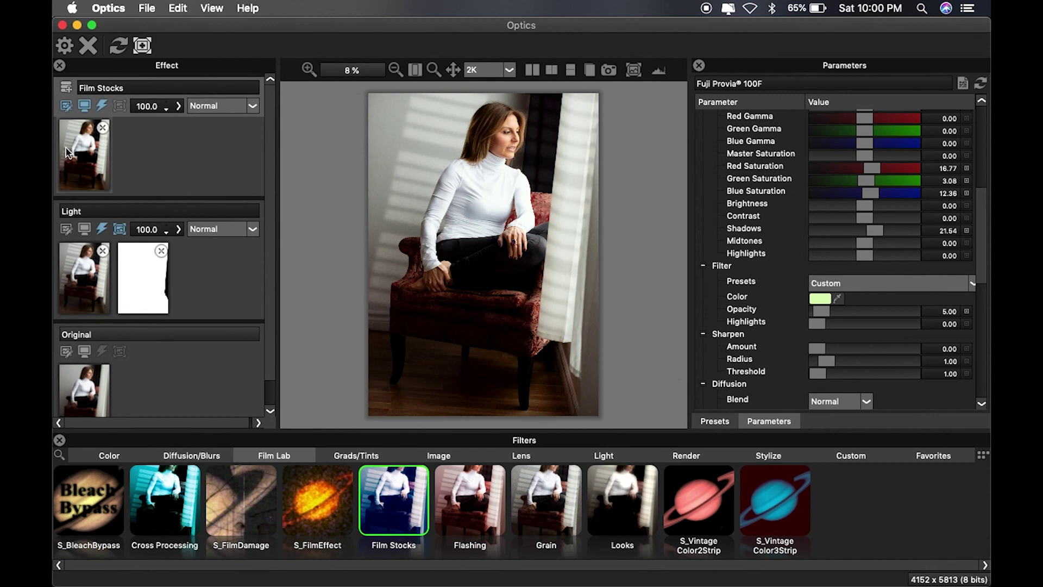
Step: Apply the Optics effects, return to Photoshop, and toggle the armchair portrait's smart filters to compare before and after
click(71, 43)
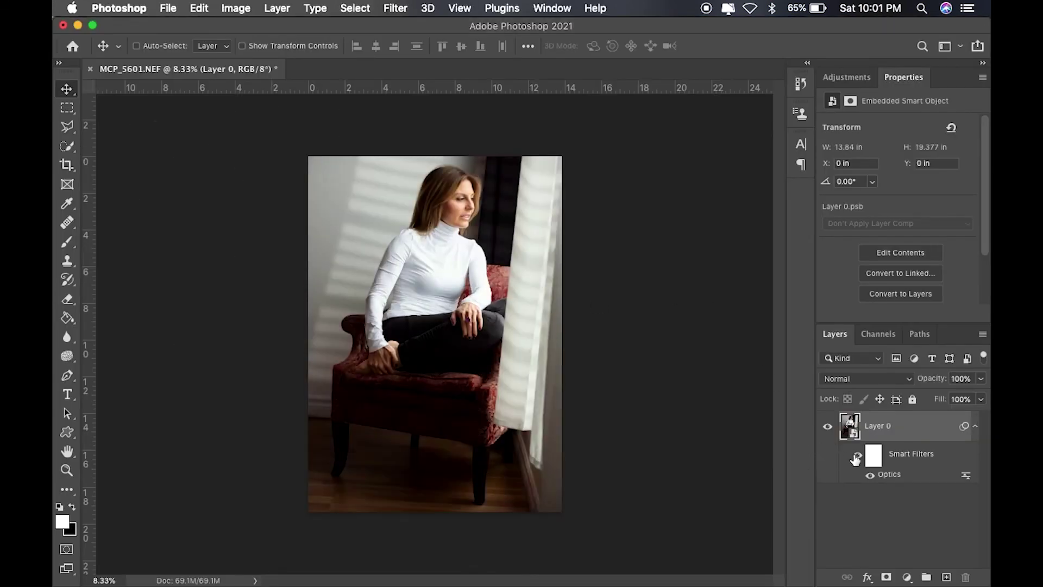
click(857, 459)
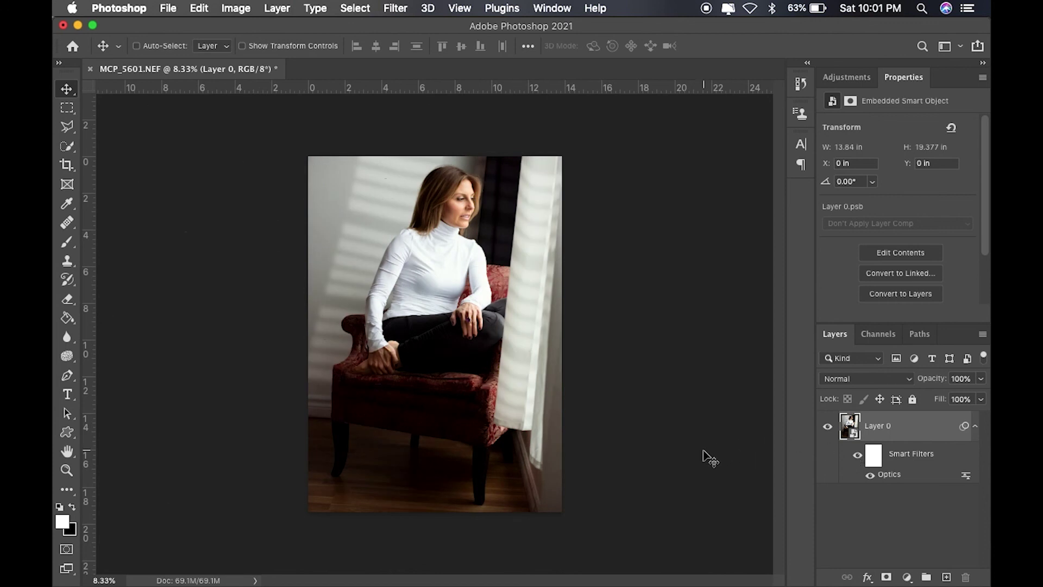